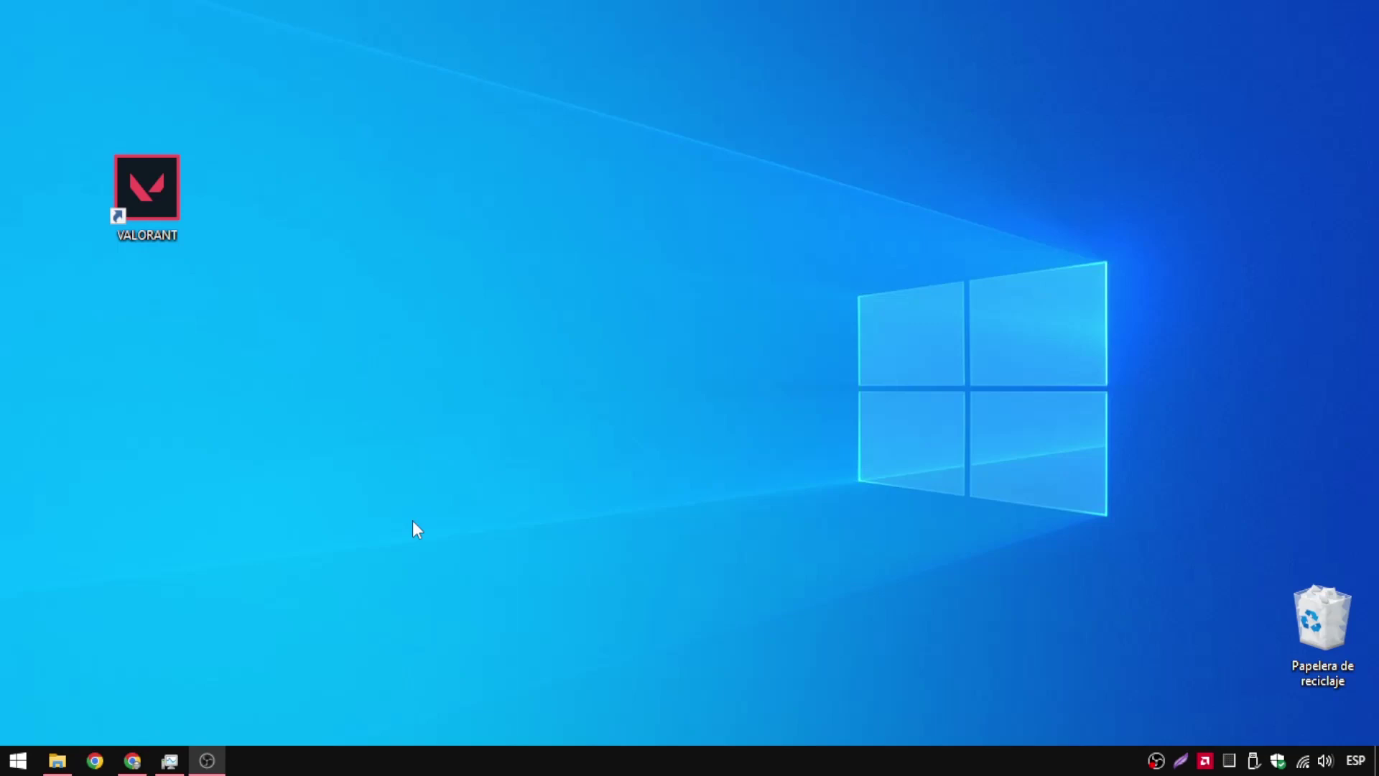
- Open the properties of Este equipo to check the device specifications, and put the file explorer window away
{"action": "left_click", "coordinate": [338, 504]}
{"action": "left_click", "coordinate": [58, 761]}
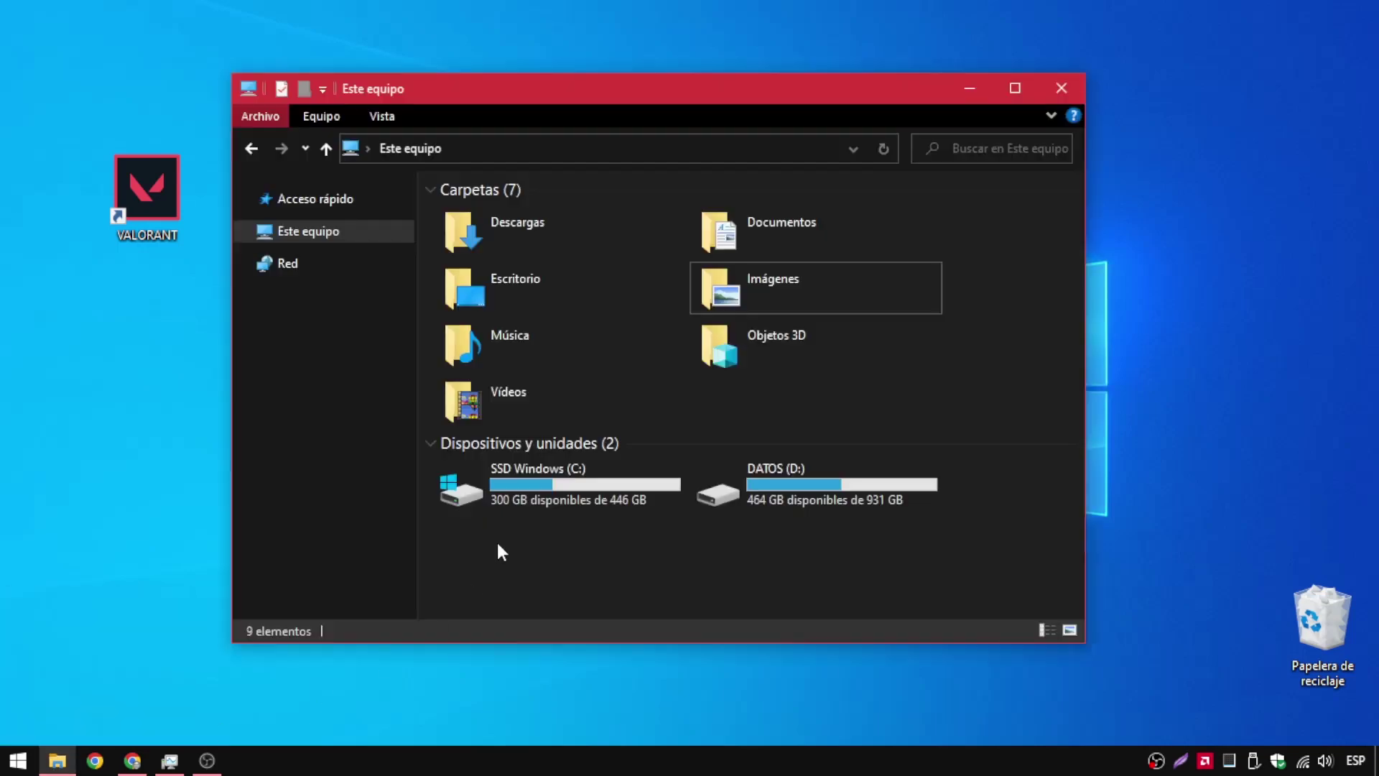
{"action": "left_click_drag", "start_coordinate": [477, 87], "coordinate": [458, 96]}
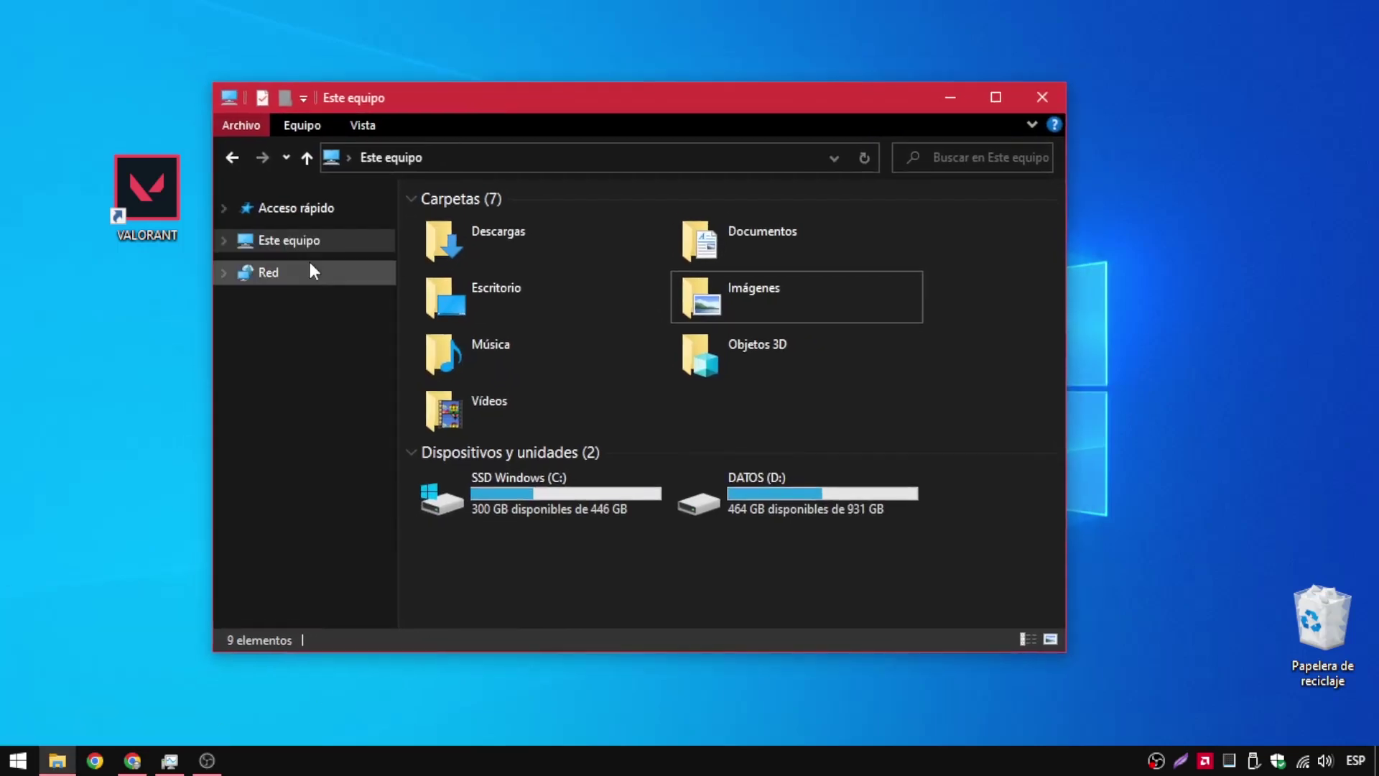
{"action": "left_click", "coordinate": [299, 244]}
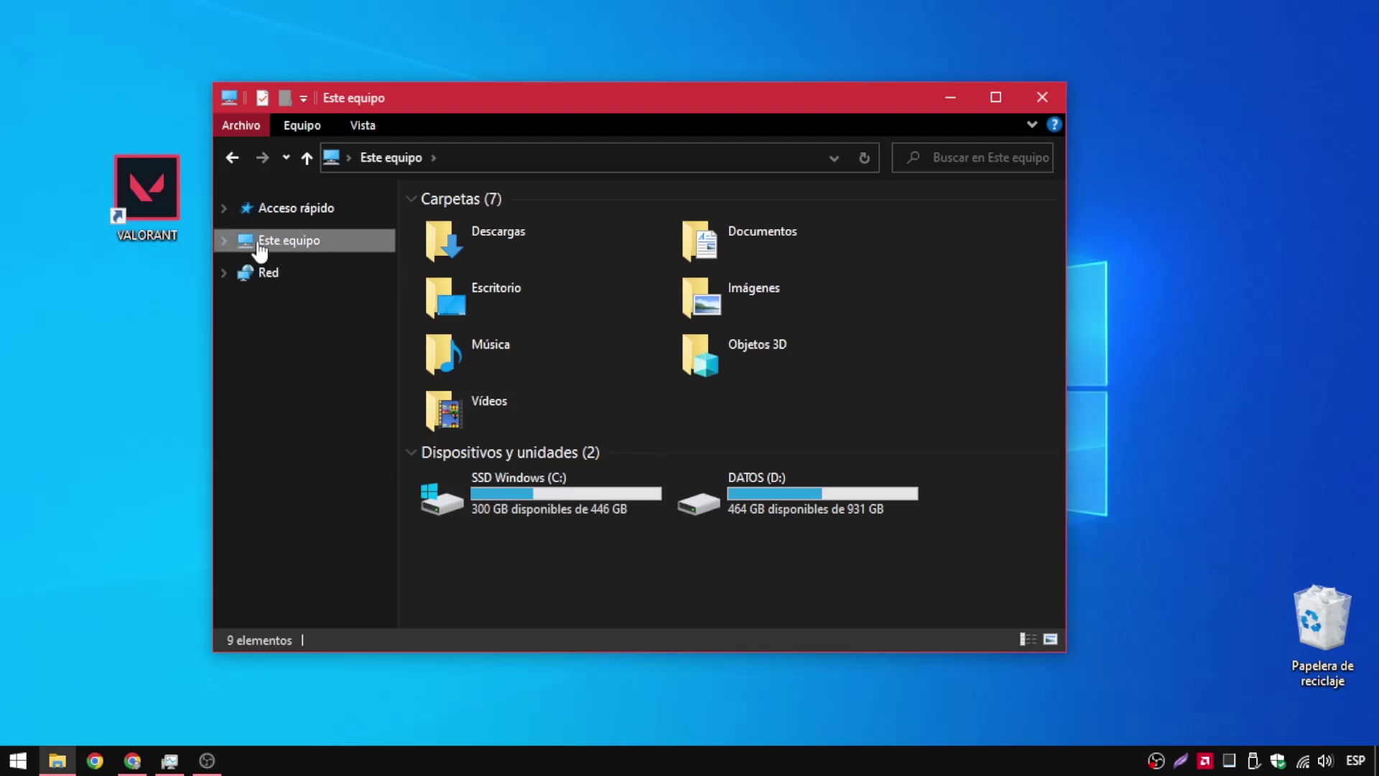
{"action": "right_click", "coordinate": [362, 240]}
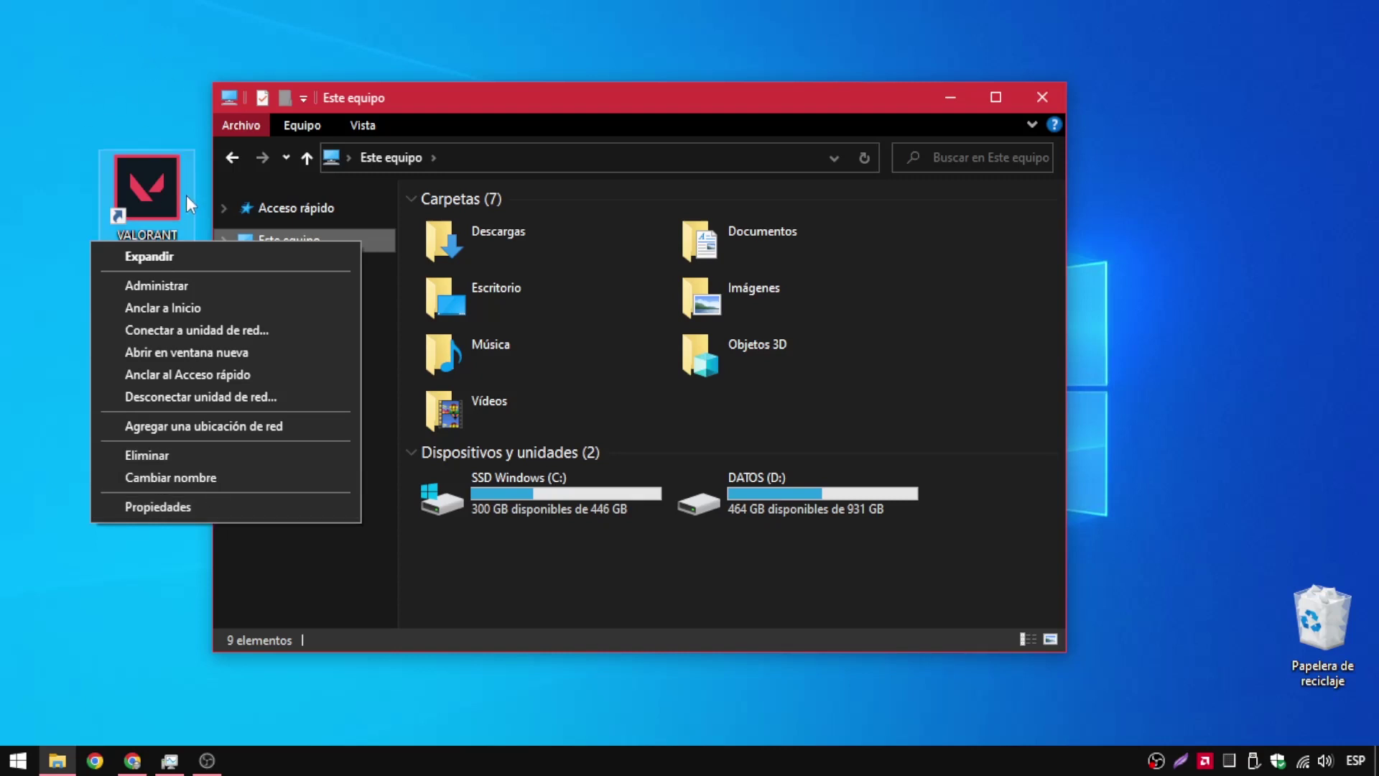
{"action": "left_click", "coordinate": [230, 506]}
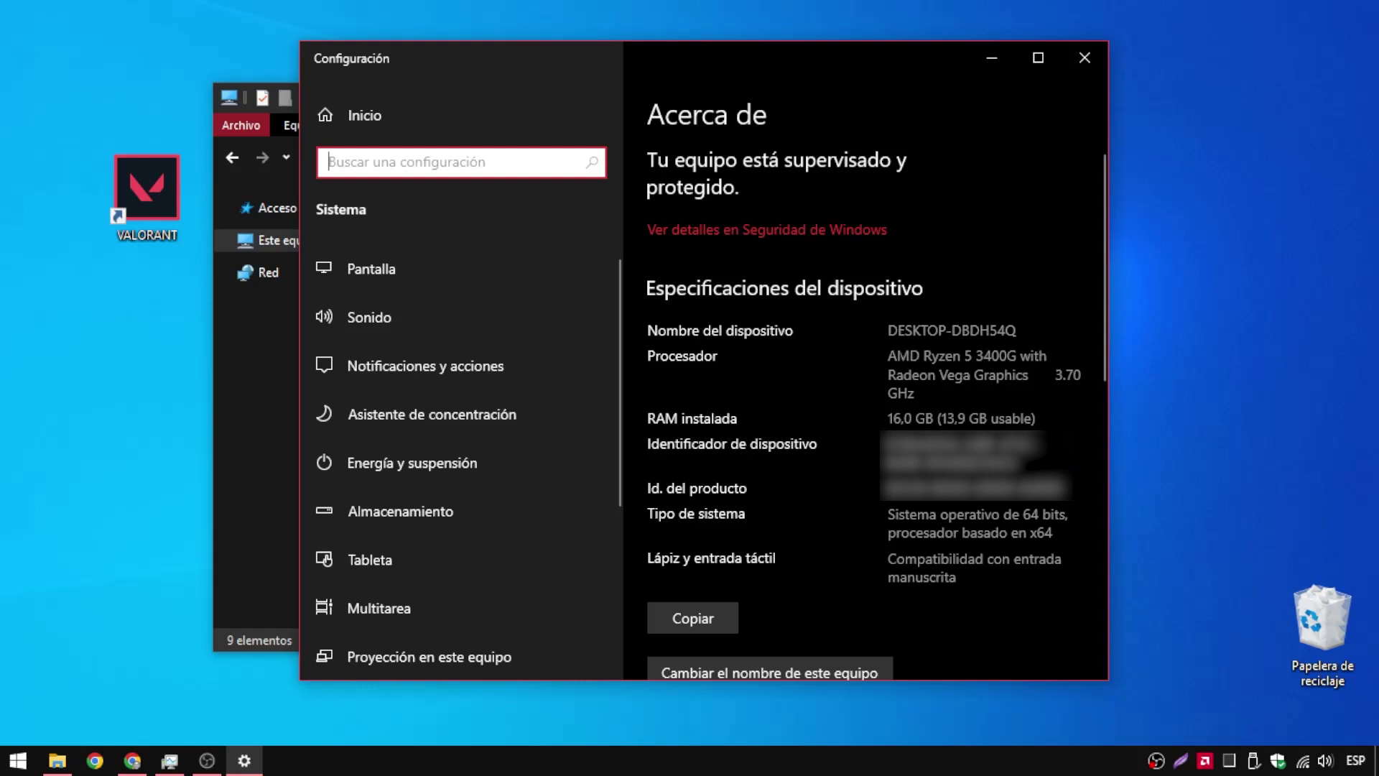
{"action": "left_click", "coordinate": [1086, 58]}
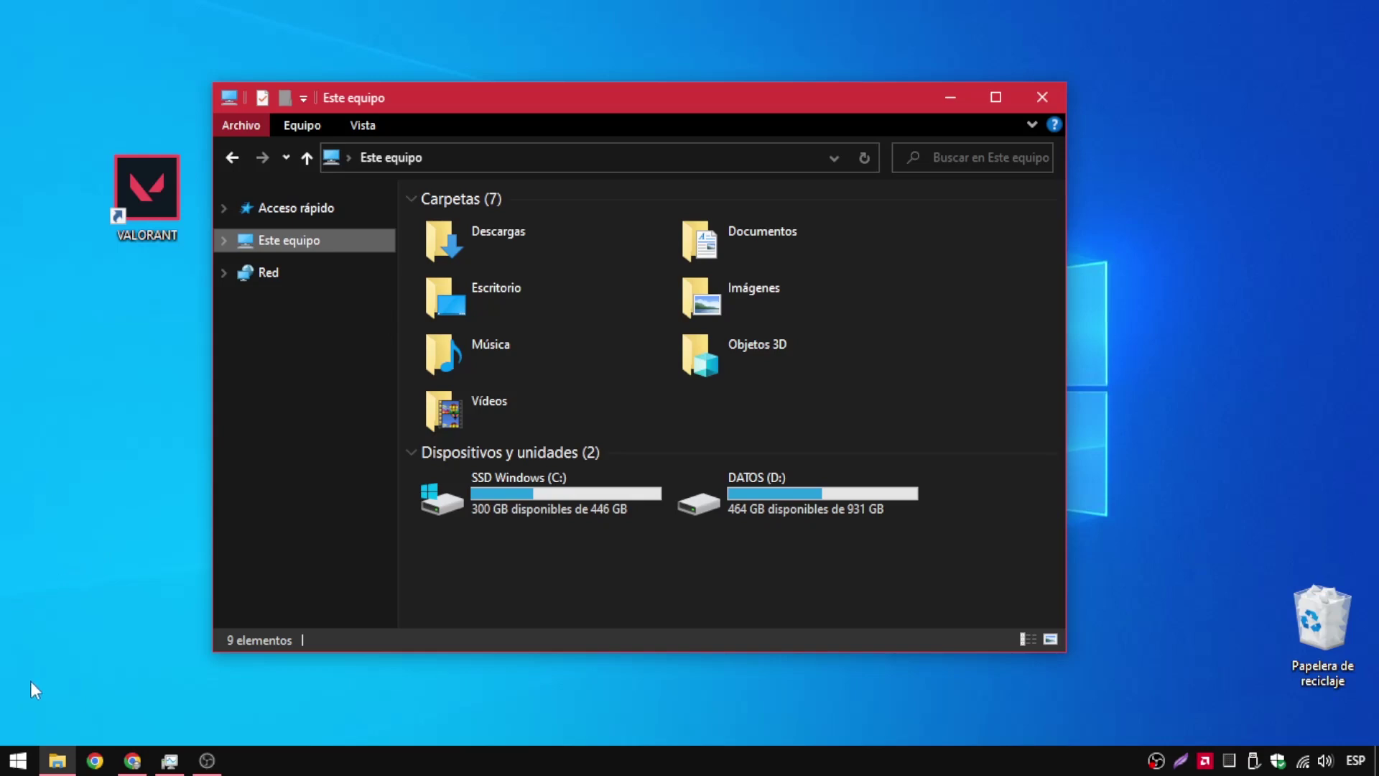
{"action": "left_click", "coordinate": [948, 98]}
- Search for "administrador de tareas" and run the Task Manager as administrator
{"action": "left_click", "coordinate": [18, 760]}
{"action": "type", "text": "adminis"}
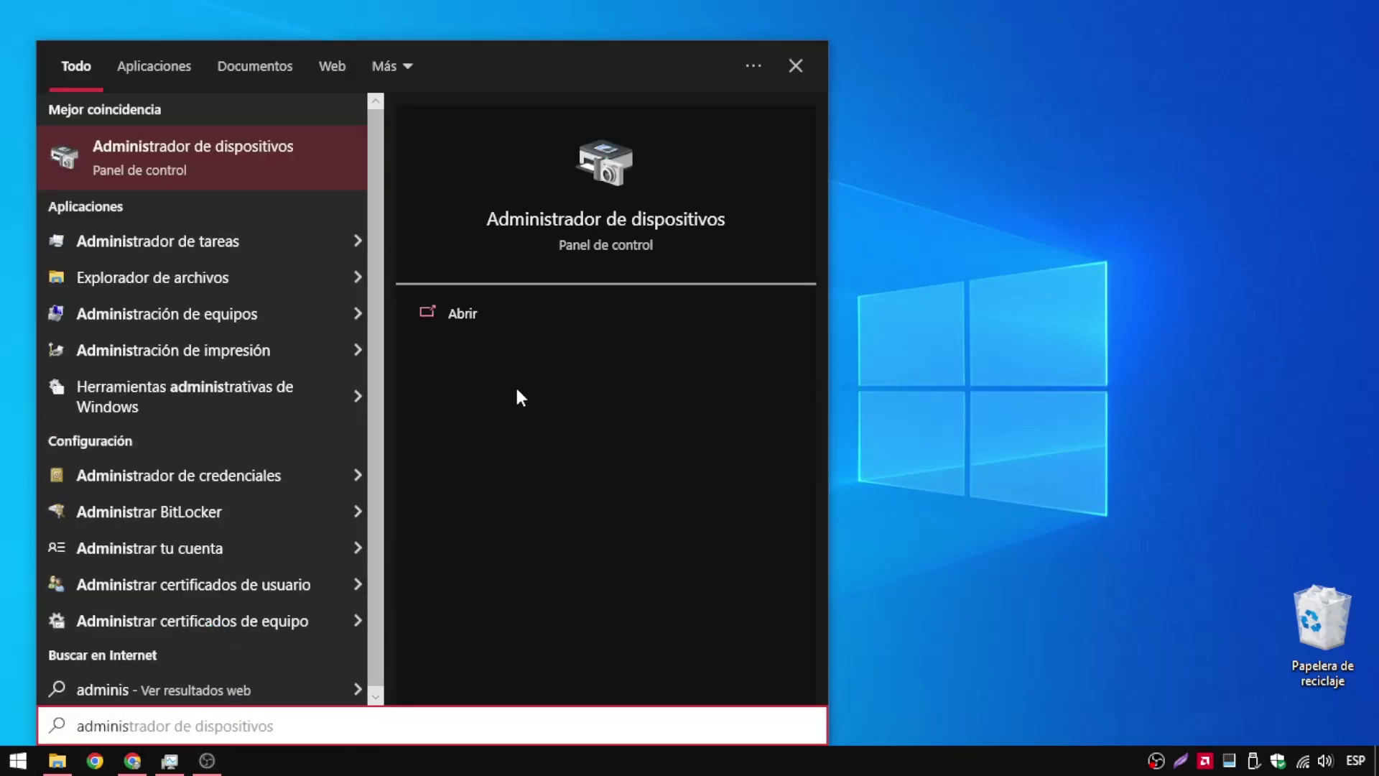
{"action": "type", "text": "tra"}
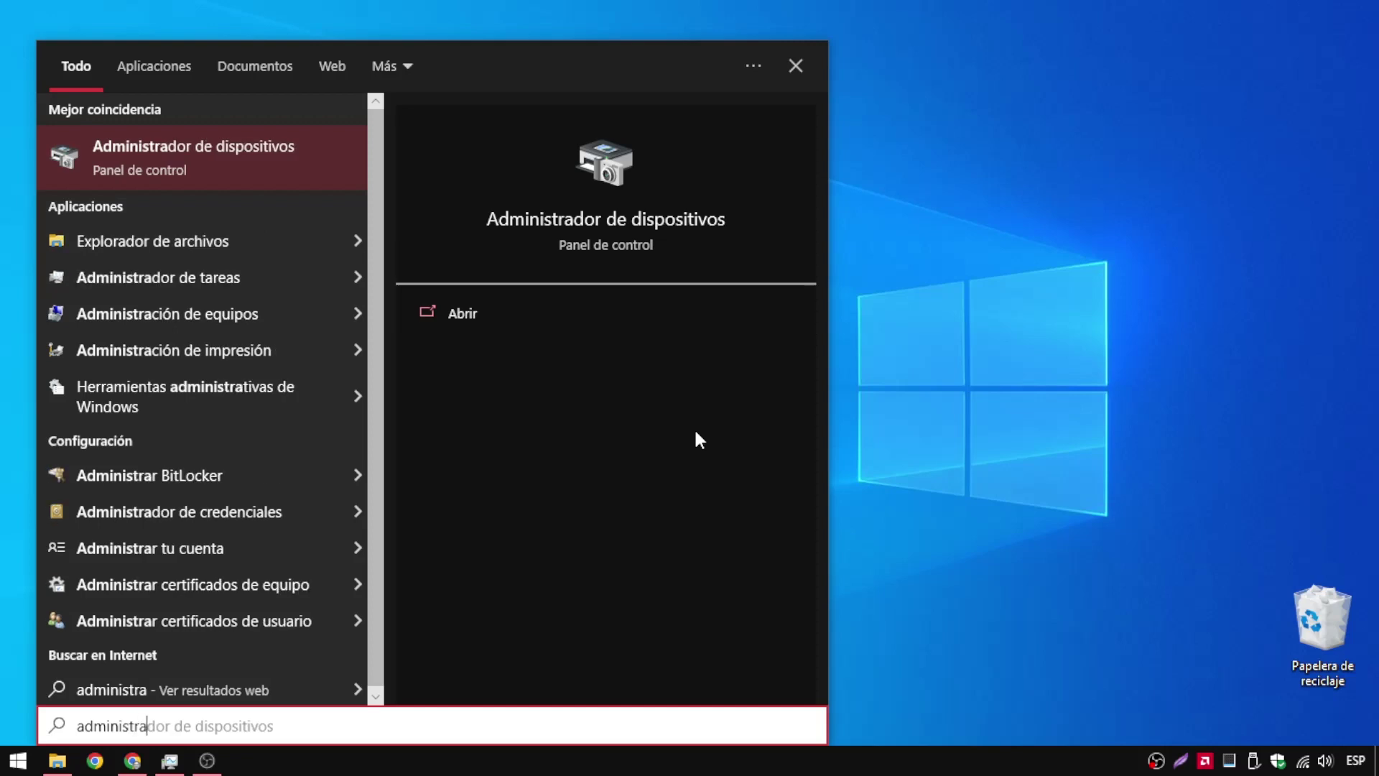
{"action": "type", "text": "dor de tareas"}
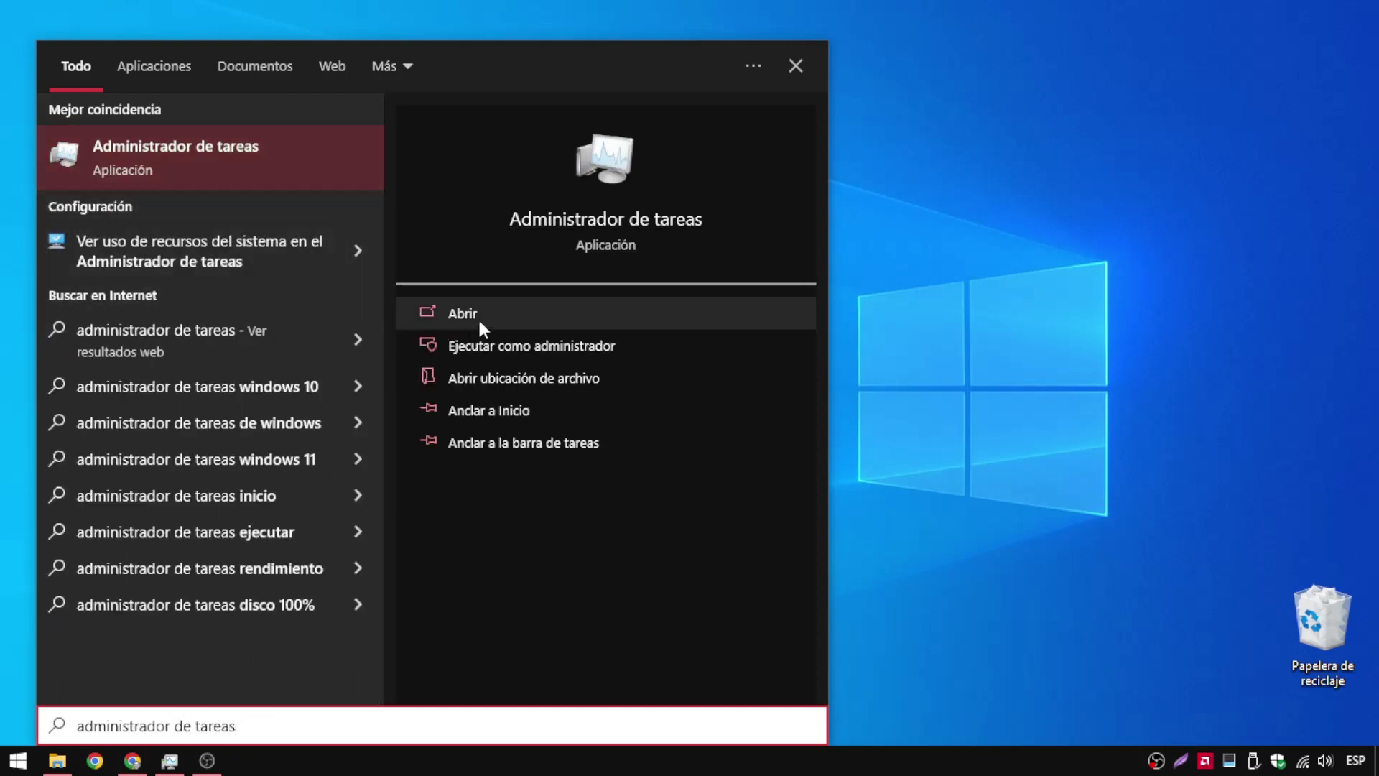
{"action": "left_click", "coordinate": [599, 352]}
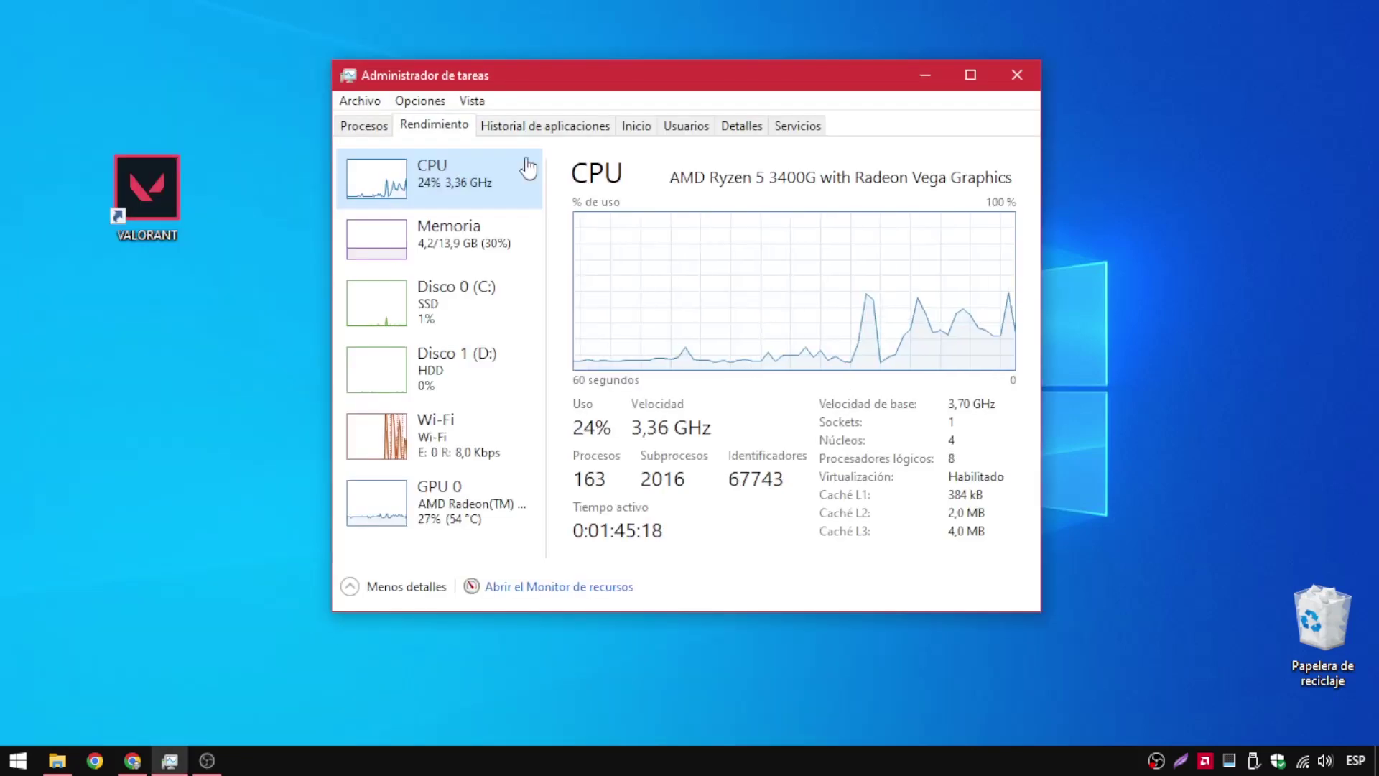
- Look through the Task Manager's sections and examine the CPU performance data in a slightly enlarged window
{"action": "left_click", "coordinate": [363, 125]}
{"action": "left_click", "coordinate": [434, 125]}
{"action": "left_click", "coordinate": [514, 128]}
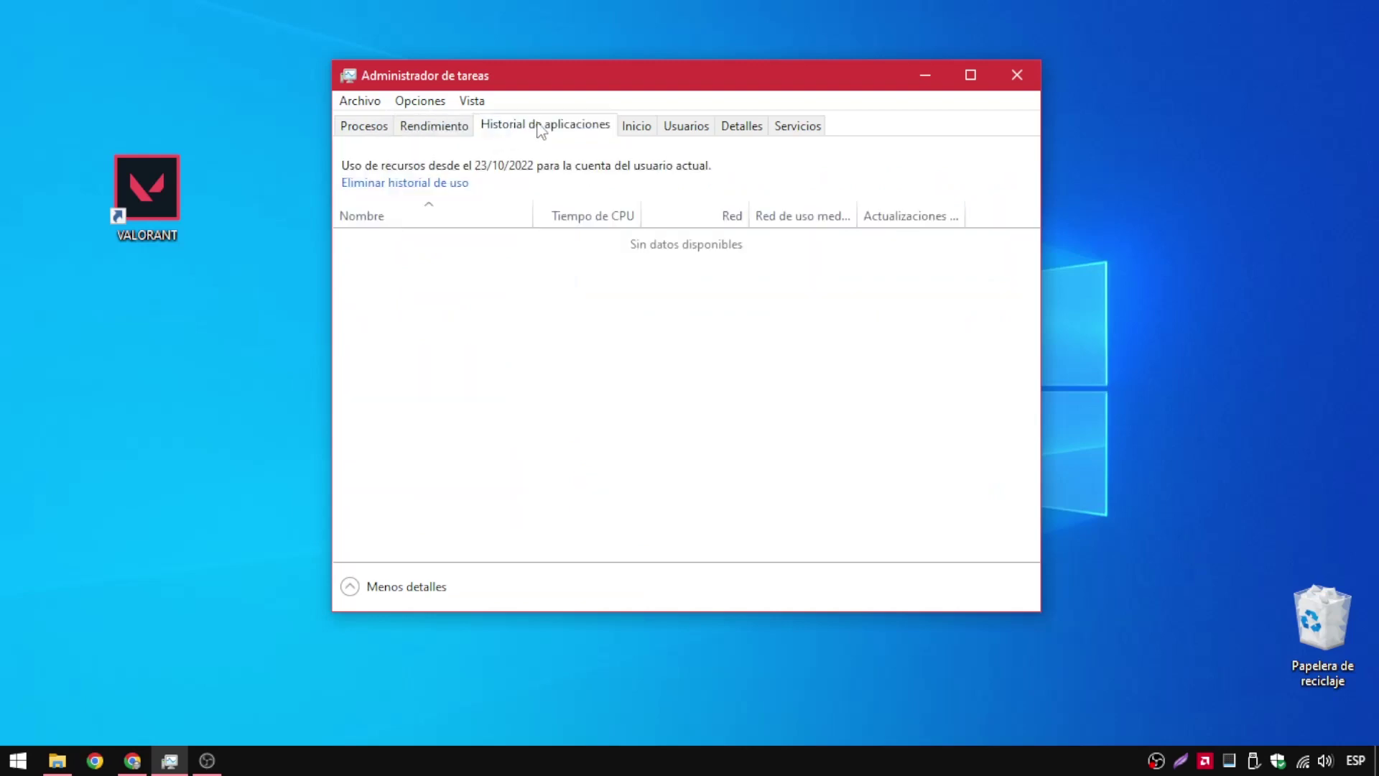
{"action": "left_click", "coordinate": [636, 126]}
{"action": "left_click", "coordinate": [741, 126]}
{"action": "left_click", "coordinate": [793, 126]}
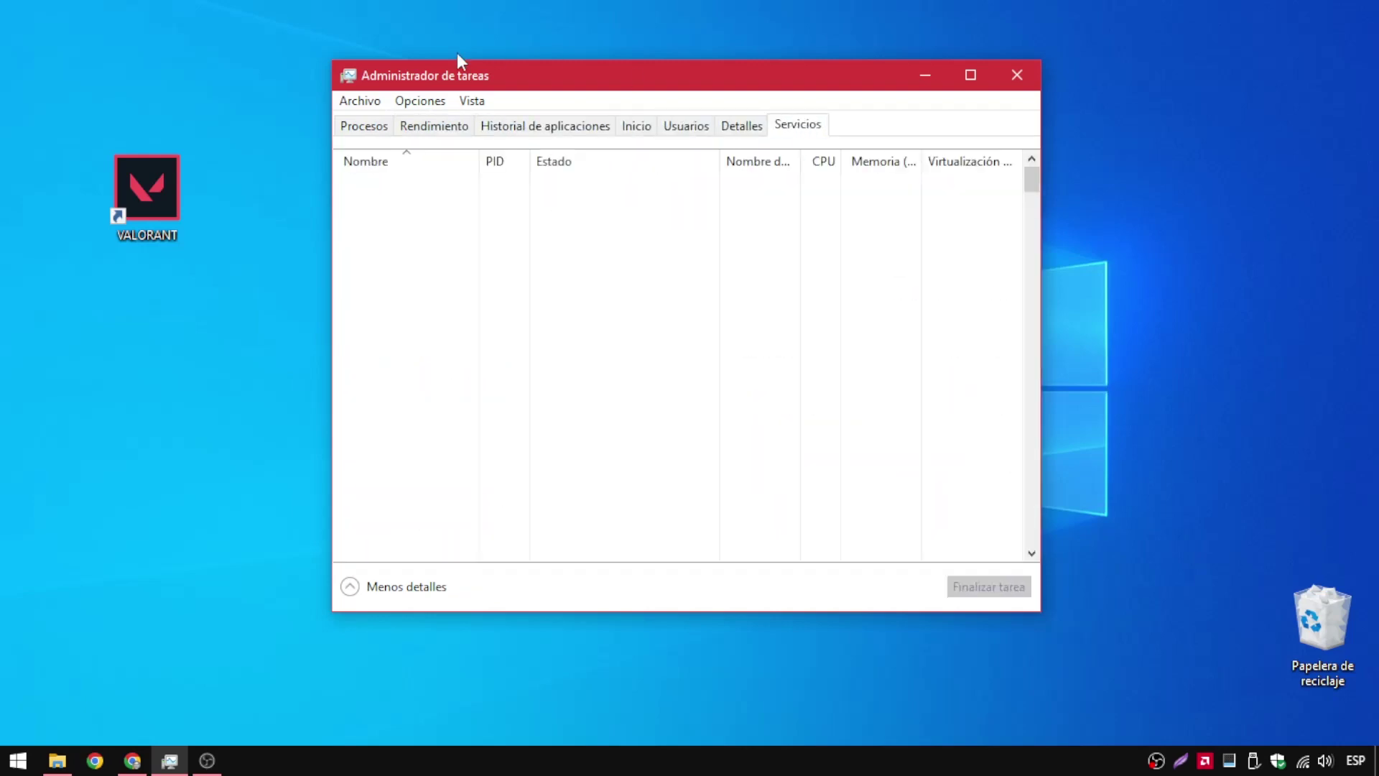
{"action": "left_click", "coordinate": [364, 125]}
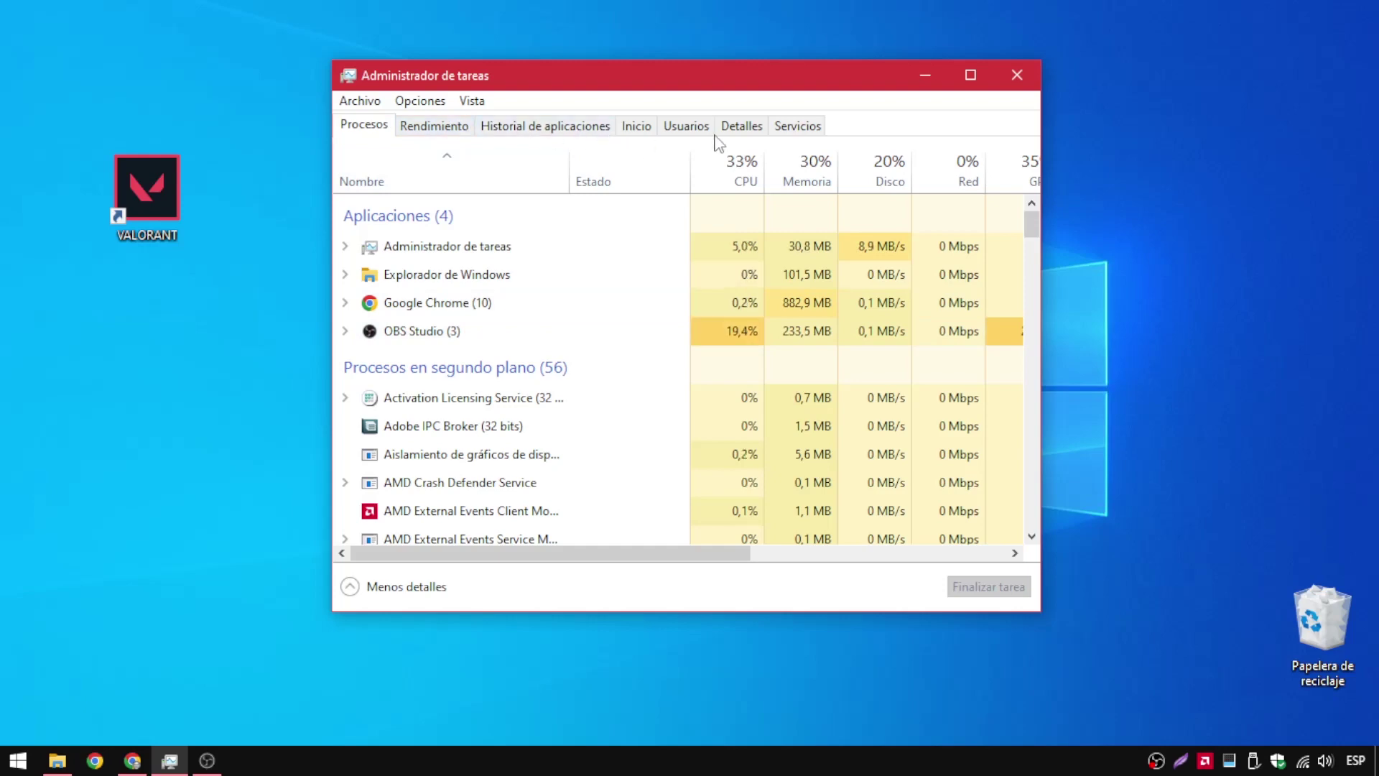
{"action": "left_click", "coordinate": [435, 127]}
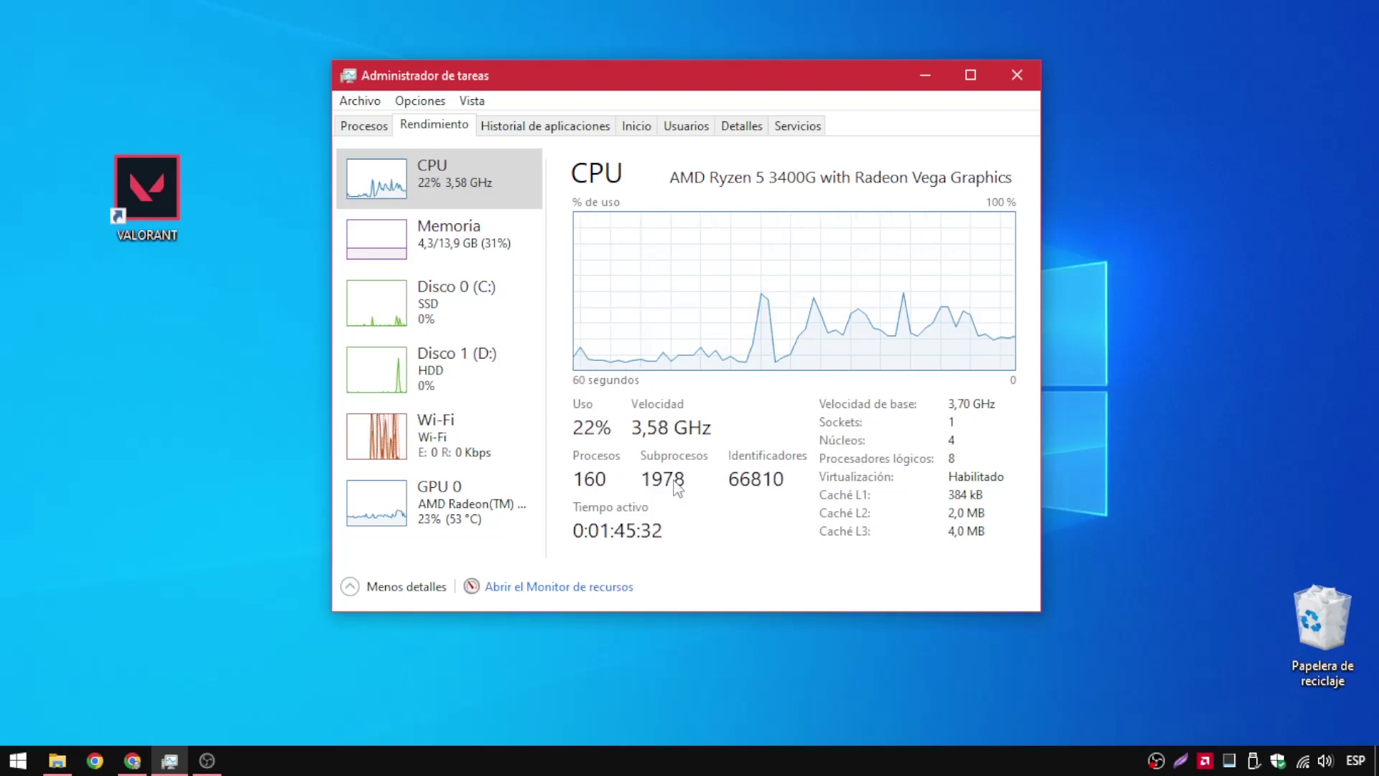
{"action": "left_click_drag", "start_coordinate": [1042, 613], "coordinate": [1064, 637]}
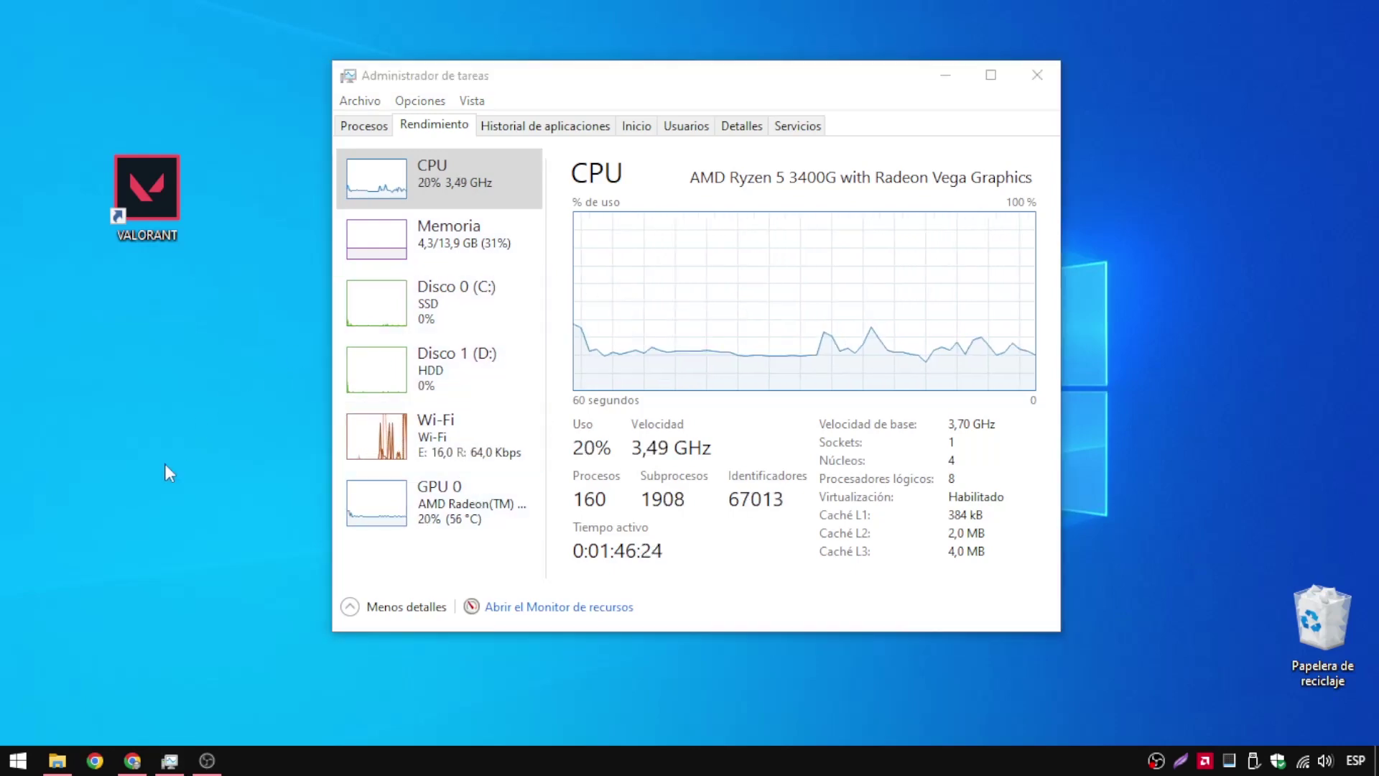
- Search for "configuracion del sistema" and run Configuración del sistema as administrator
{"action": "left_click", "coordinate": [16, 762]}
{"action": "type", "text": "co"}
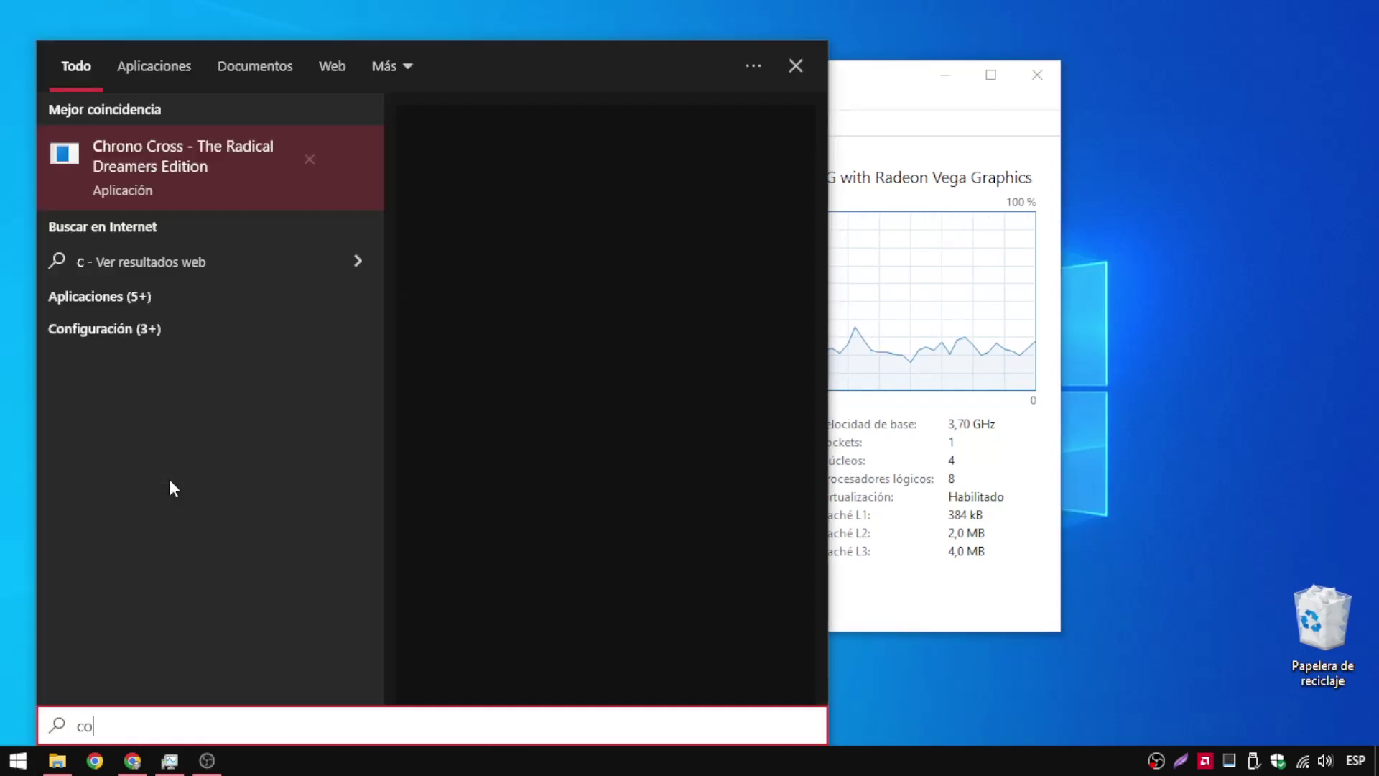
{"action": "type", "text": "nfiguracion del ss"}
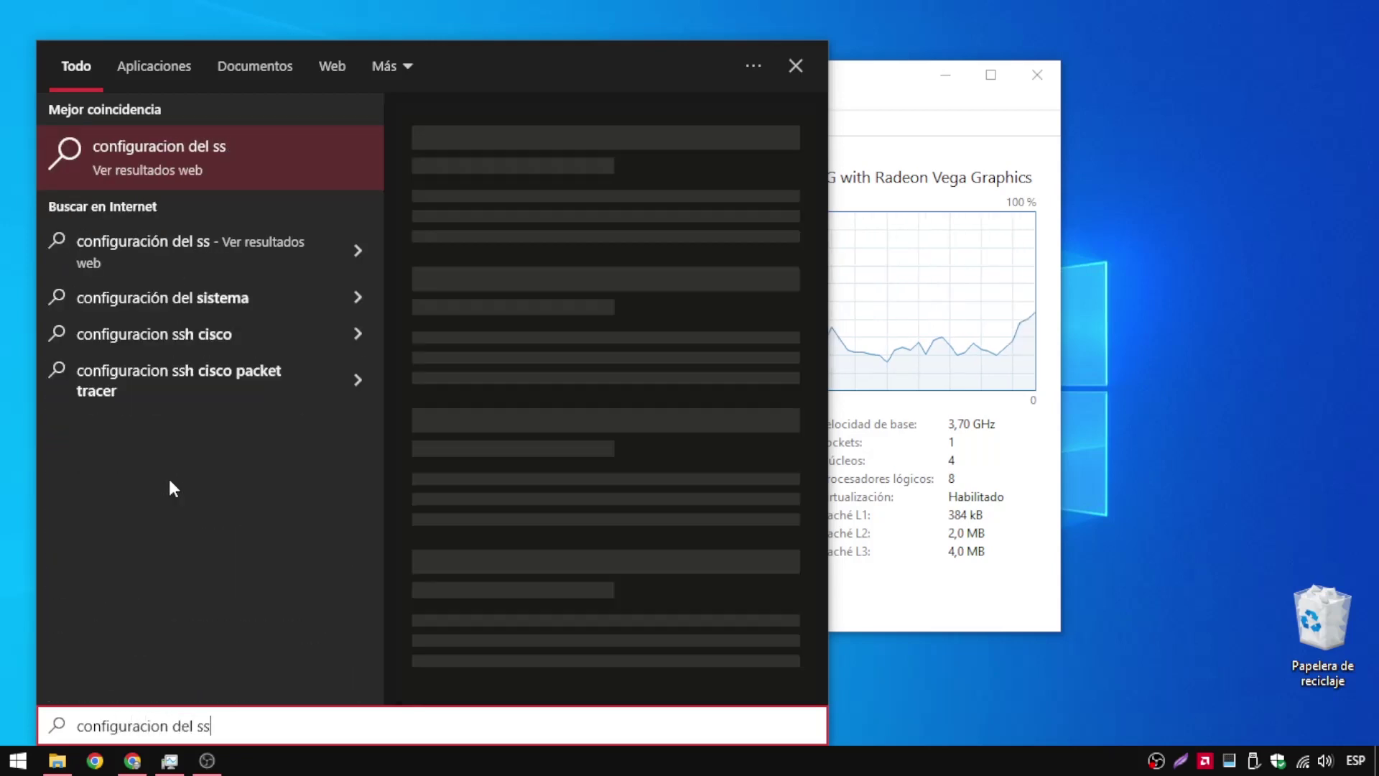
{"action": "key", "text": "BackSpace"}
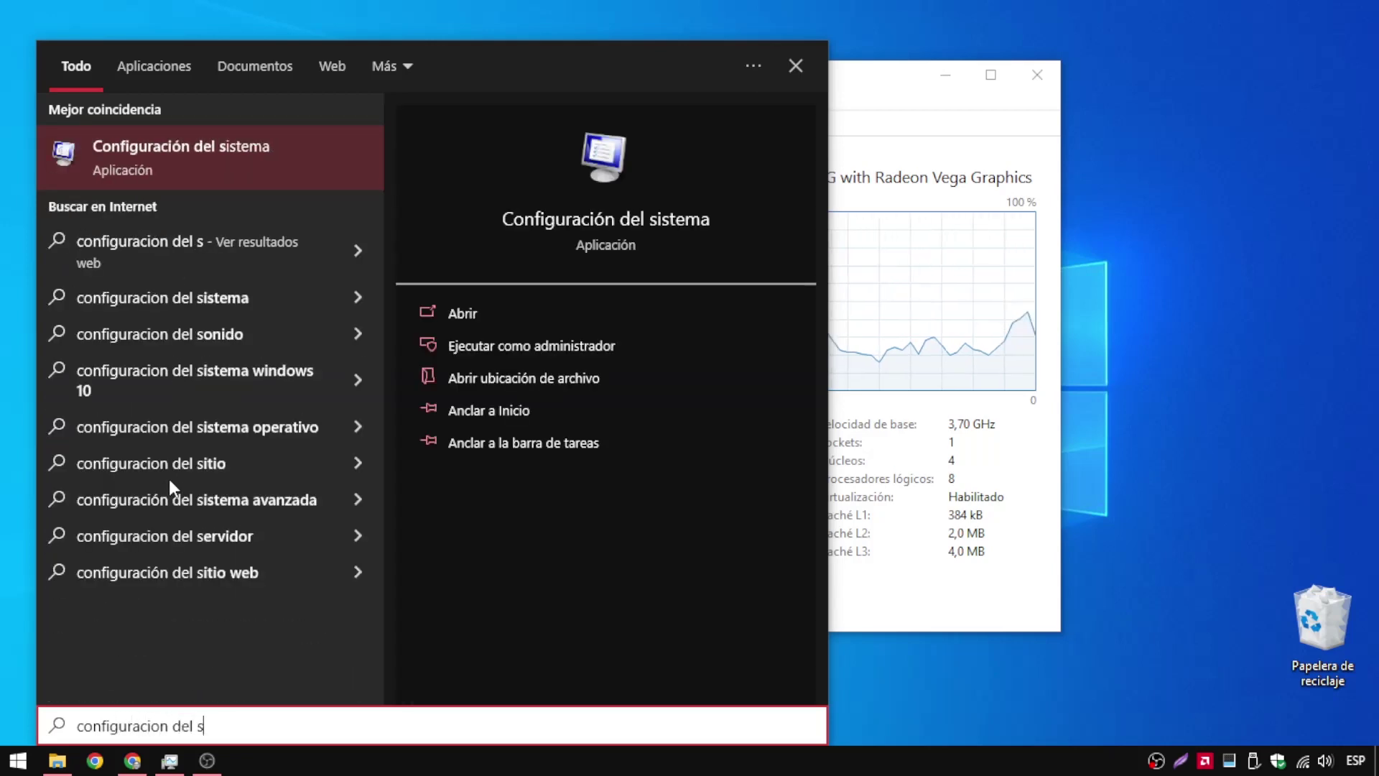
{"action": "type", "text": "istema"}
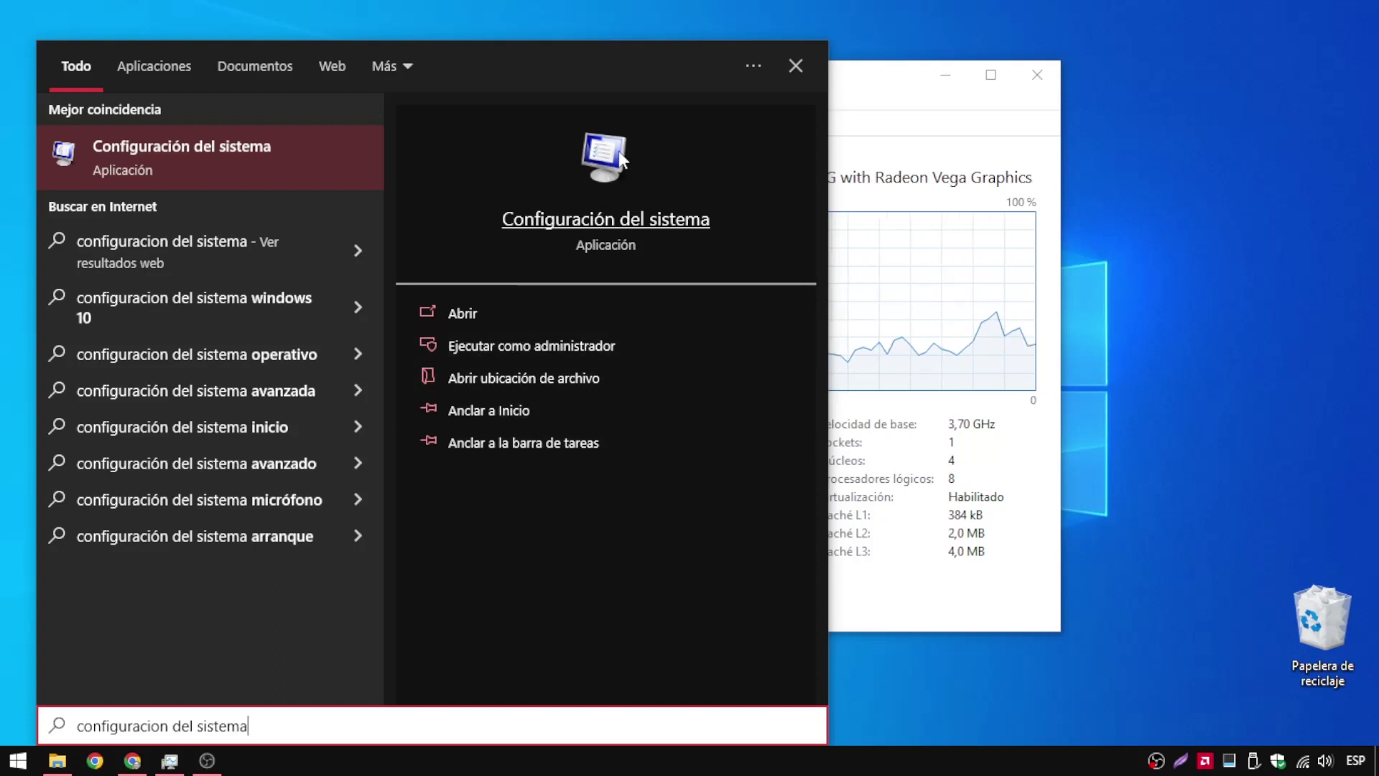
{"action": "left_click", "coordinate": [614, 350]}
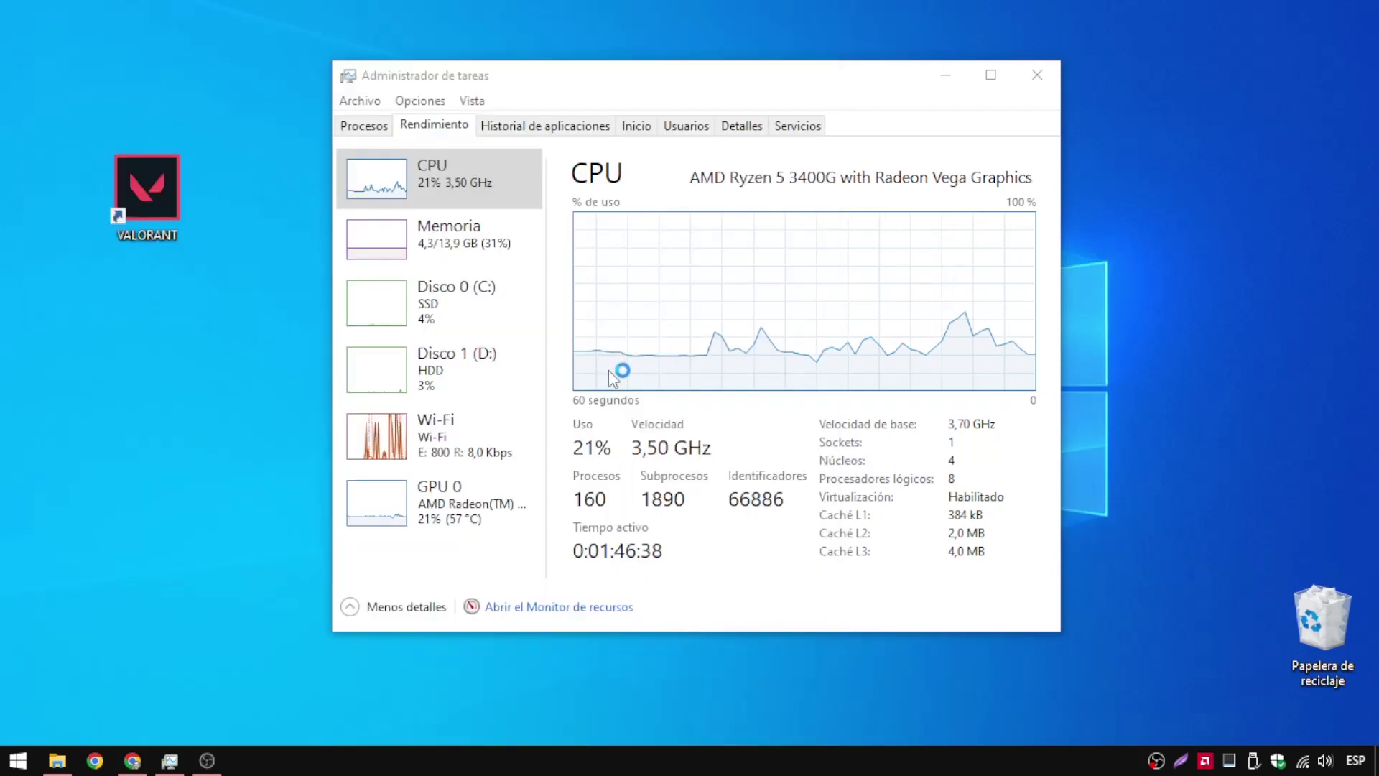
- Arrange the Configuración del sistema dialog and the Task Manager window side by side on the desktop
{"action": "left_click_drag", "start_coordinate": [609, 191], "coordinate": [406, 168]}
{"action": "left_click_drag", "start_coordinate": [476, 79], "coordinate": [693, 83]}
{"action": "left_click_drag", "start_coordinate": [498, 164], "coordinate": [399, 160]}
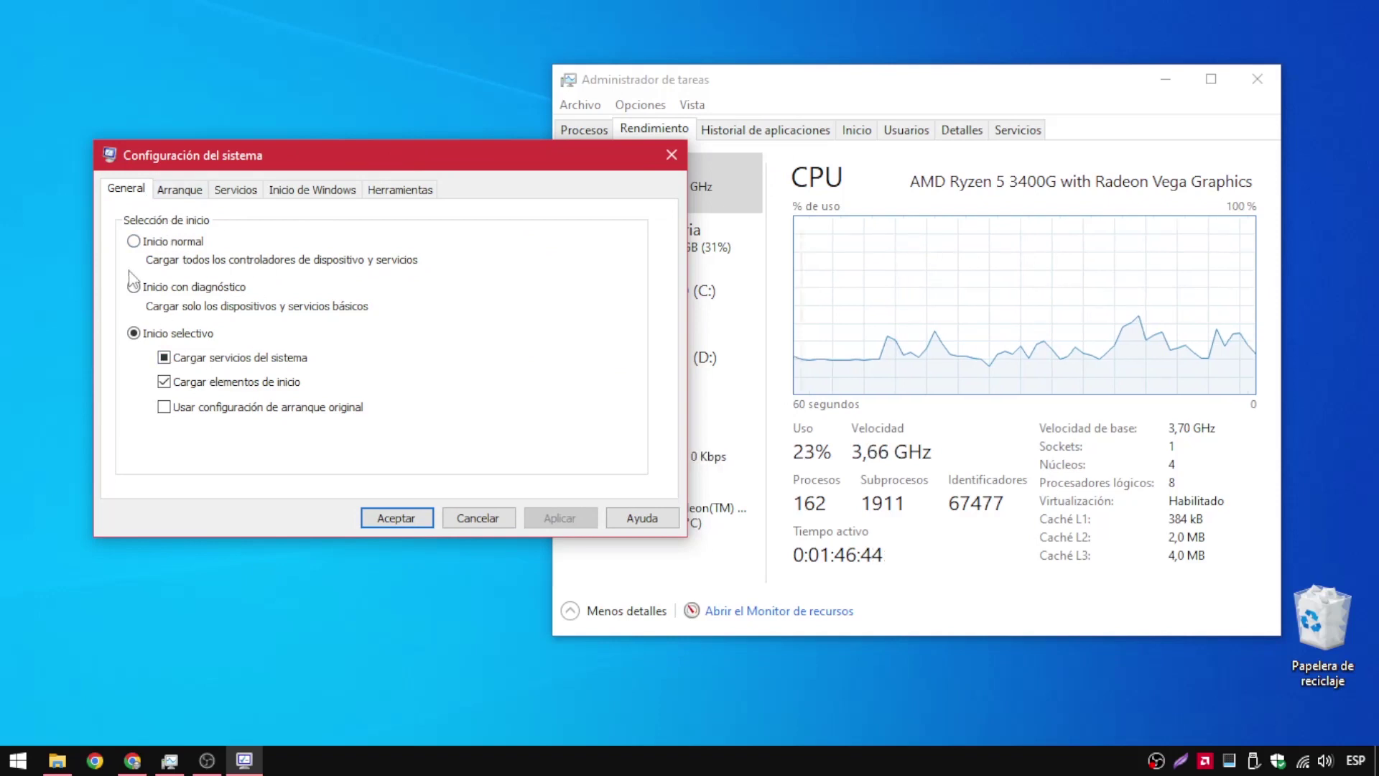
{"action": "mouse_move", "coordinate": [309, 164]}
{"action": "left_mouse_down"}
{"action": "mouse_move", "coordinate": [329, 196]}
{"action": "mouse_move", "coordinate": [338, 160]}
{"action": "mouse_move", "coordinate": [321, 155]}
{"action": "left_mouse_up"}
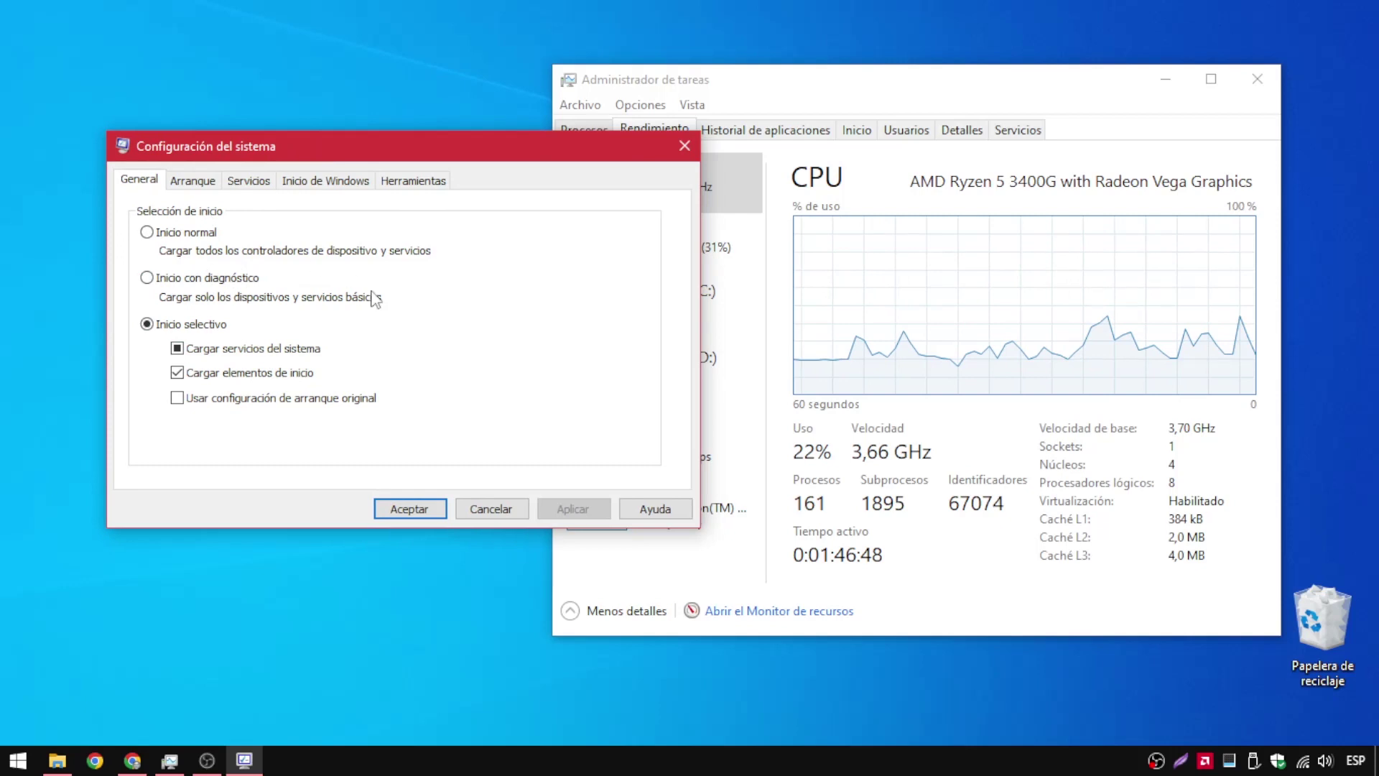
- Set Número de procesadores to 8 in the advanced boot options for Windows 10
{"action": "left_click", "coordinate": [192, 179]}
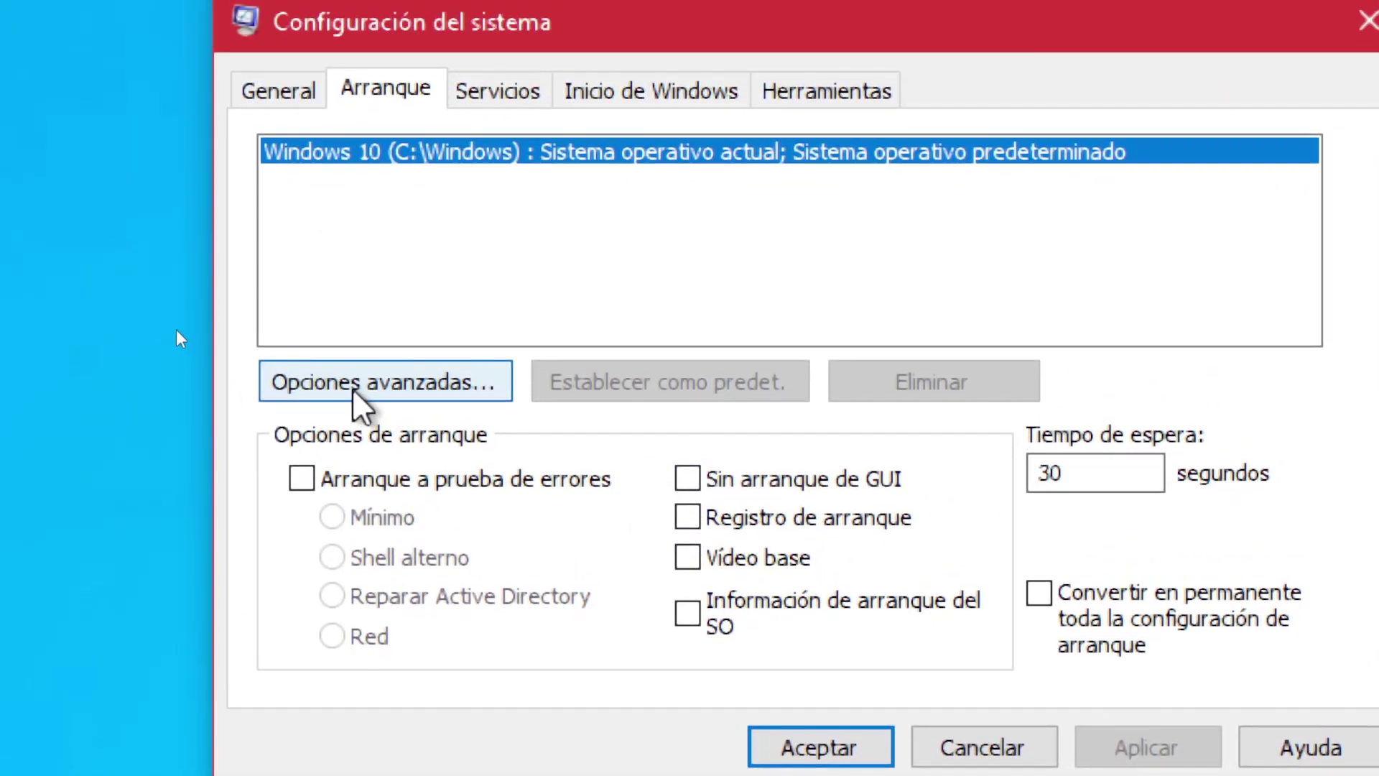
{"action": "left_click", "coordinate": [354, 389]}
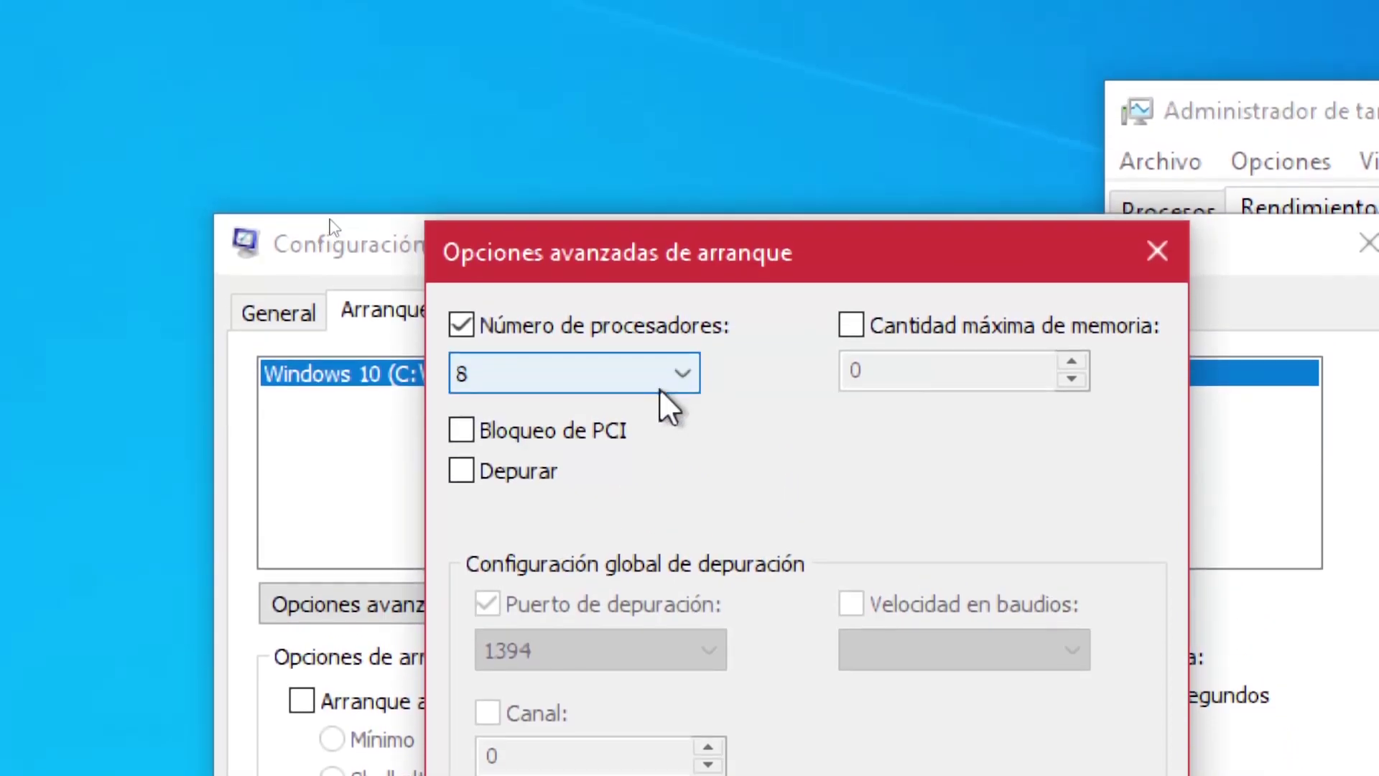
{"action": "left_click", "coordinate": [660, 165]}
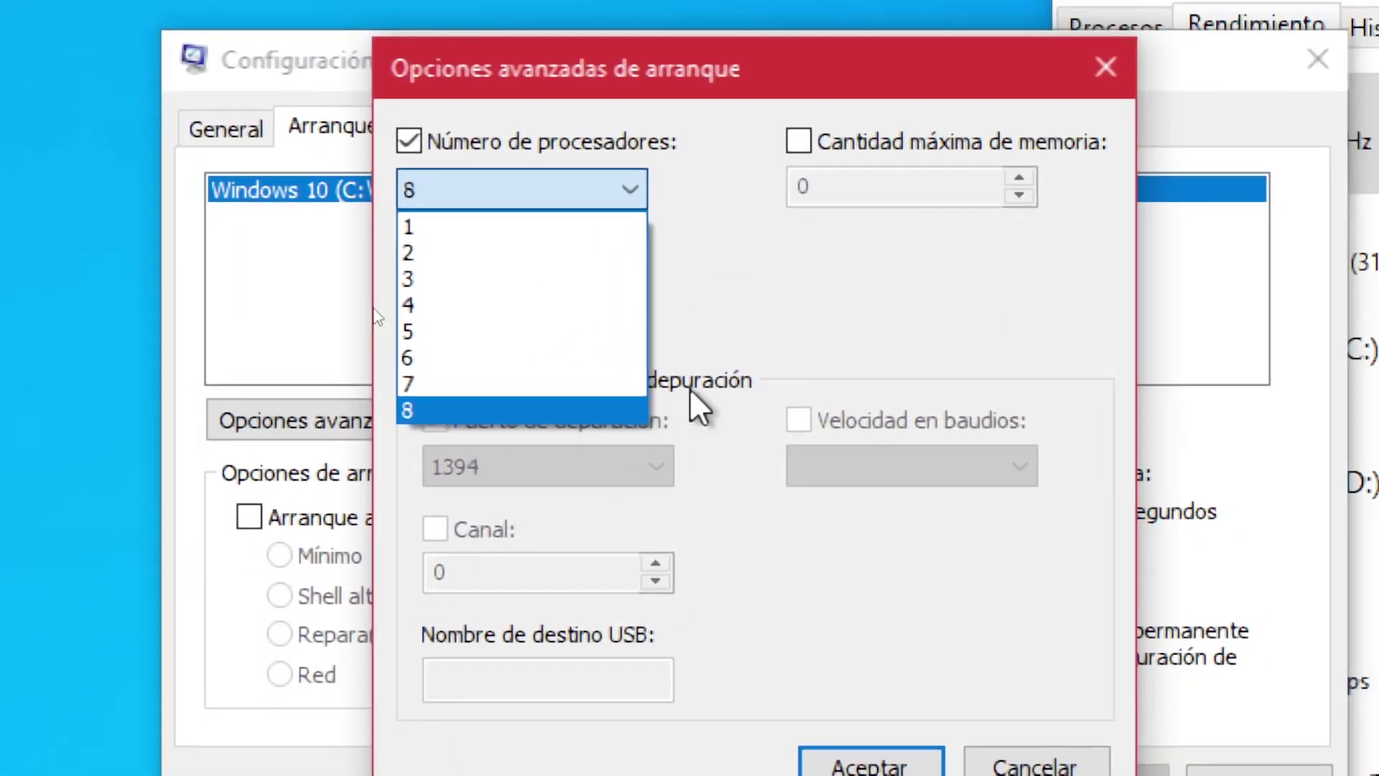
{"action": "left_click", "coordinate": [689, 387]}
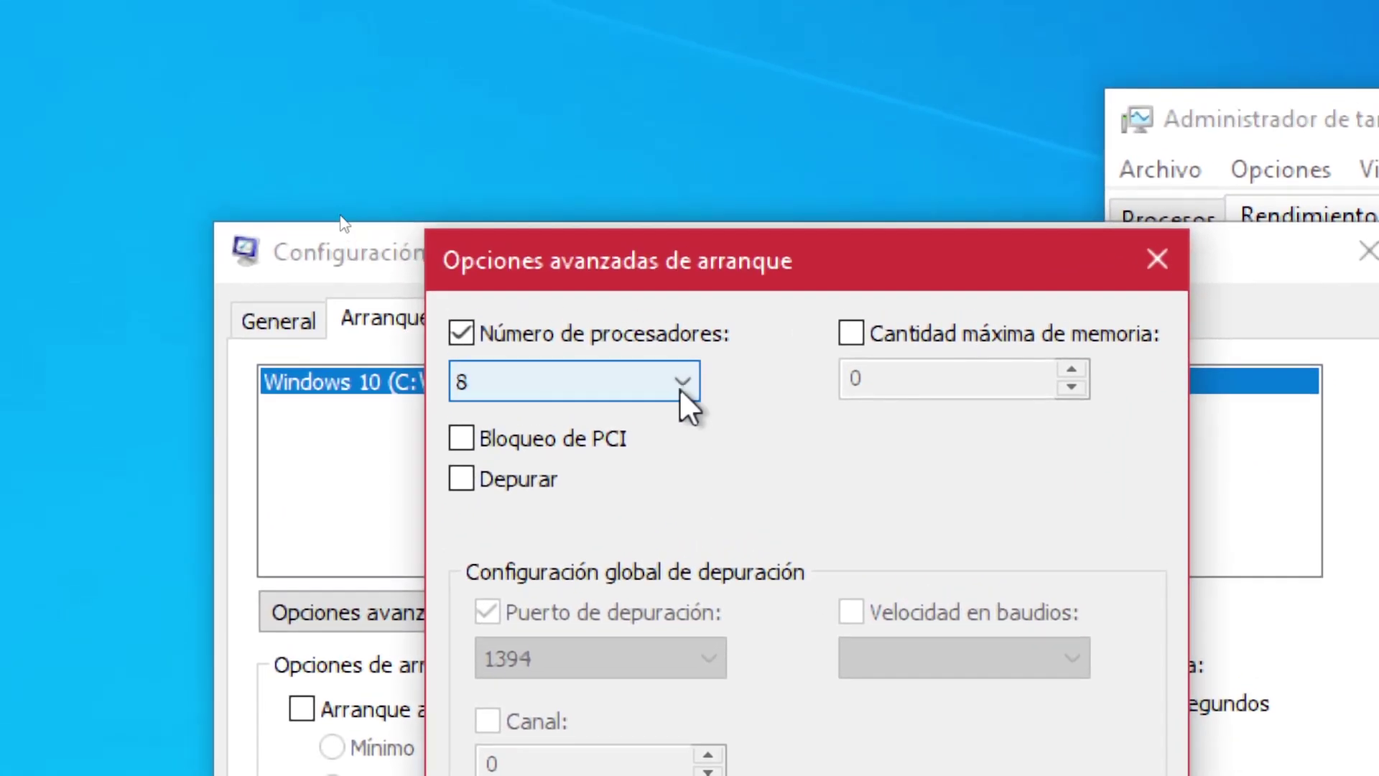
{"action": "left_click", "coordinate": [642, 314]}
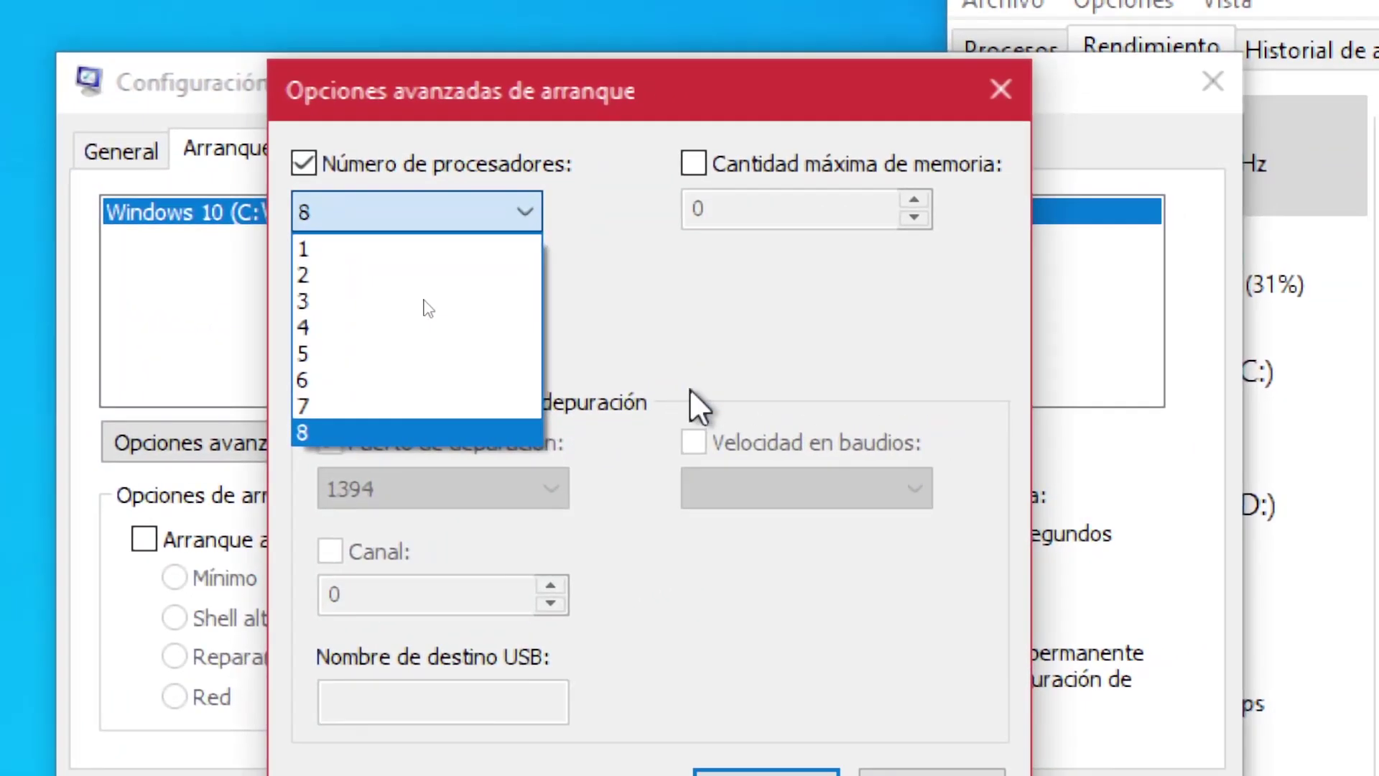
{"action": "left_click", "coordinate": [985, 336]}
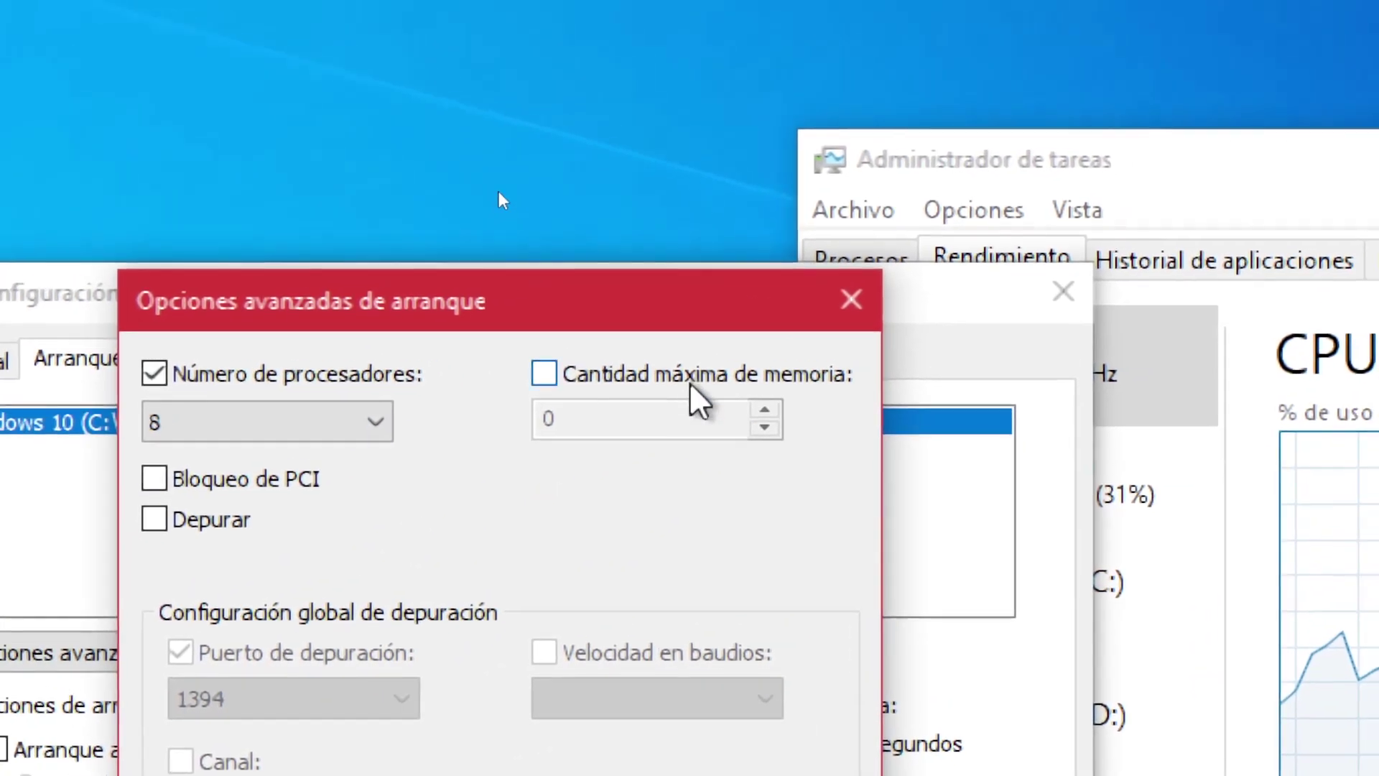
- Try enabling Cantidad máxima de memoria with 16384 in the advanced boot options
{"action": "left_click", "coordinate": [461, 324]}
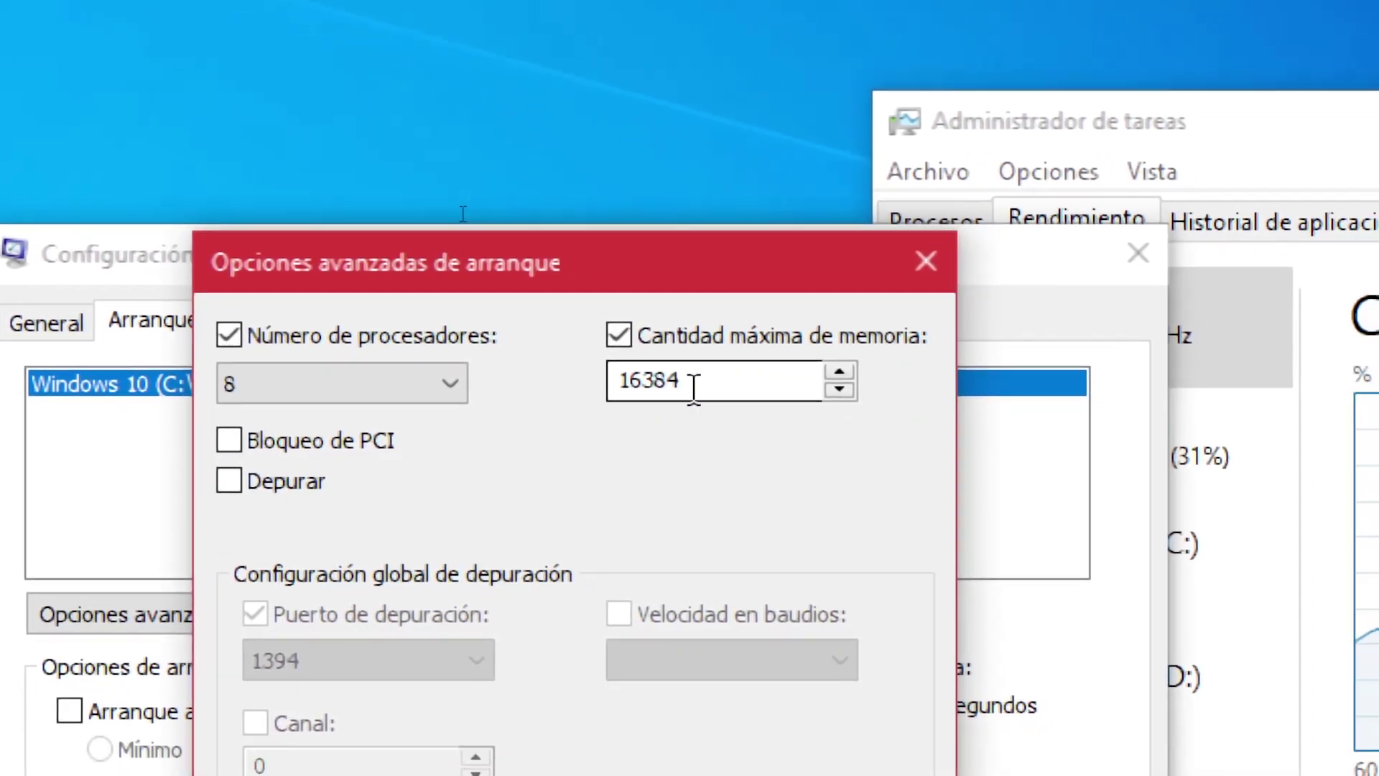
{"action": "double_click", "coordinate": [634, 420]}
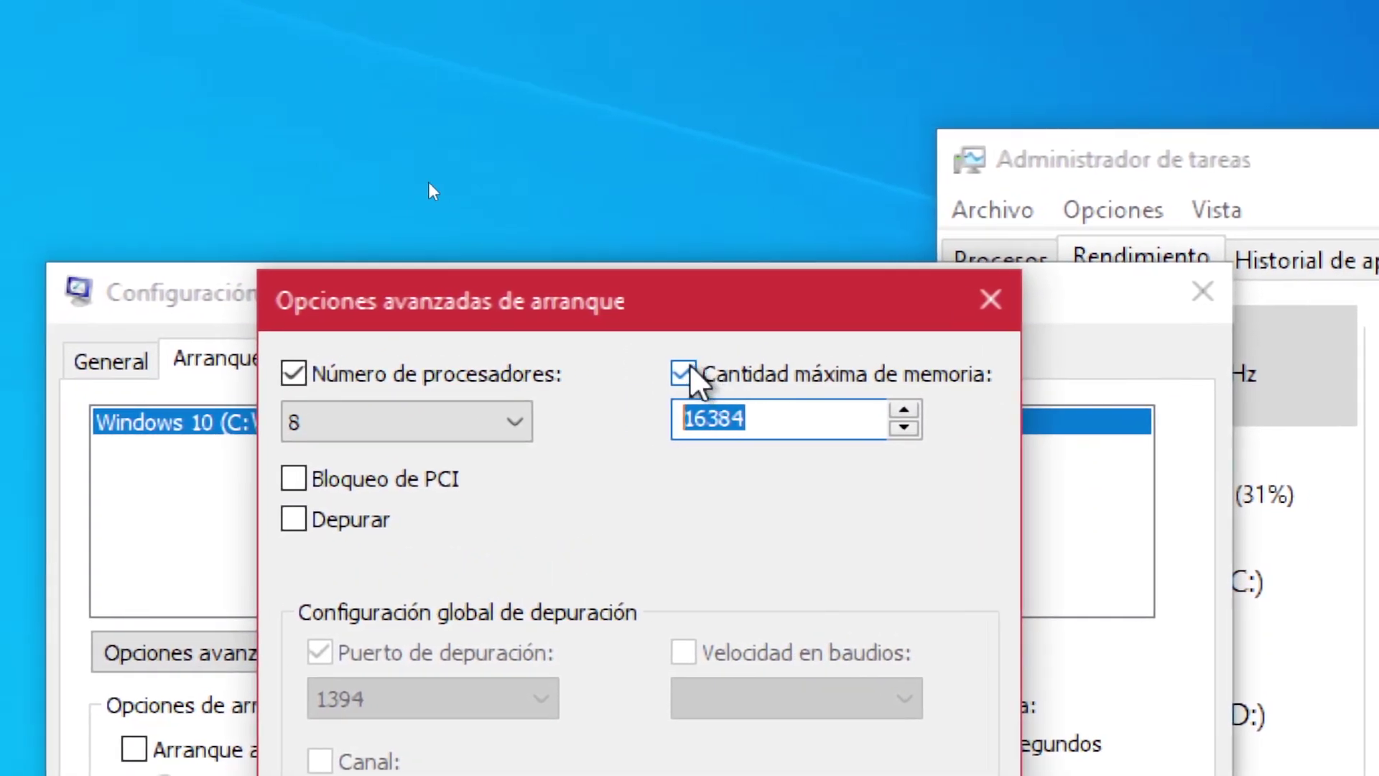
{"action": "left_click", "coordinate": [685, 374]}
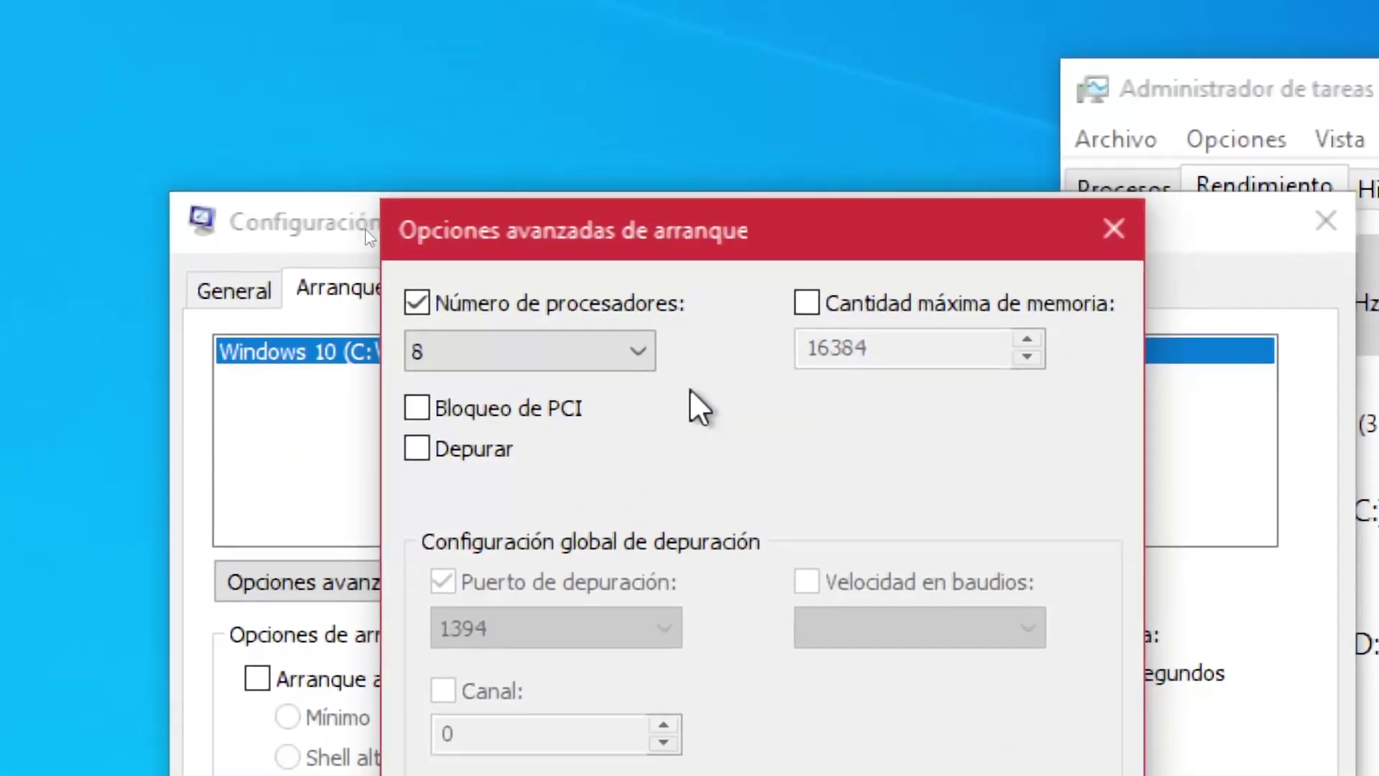
- Confirm the advanced boot options with 8 processors and apply the system configuration, returning to the Task Manager
{"action": "left_click", "coordinate": [630, 342]}
{"action": "left_click", "coordinate": [791, 499]}
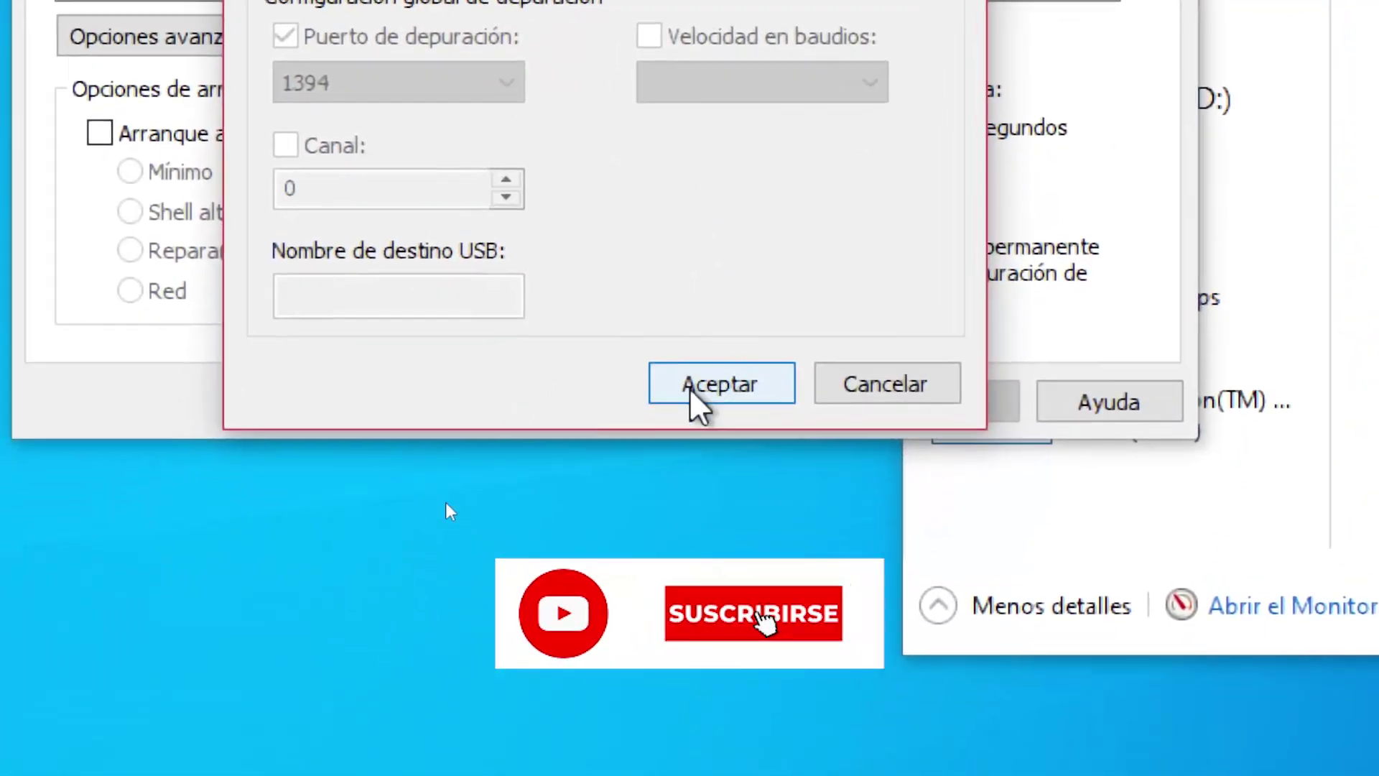
{"action": "left_click", "coordinate": [691, 395]}
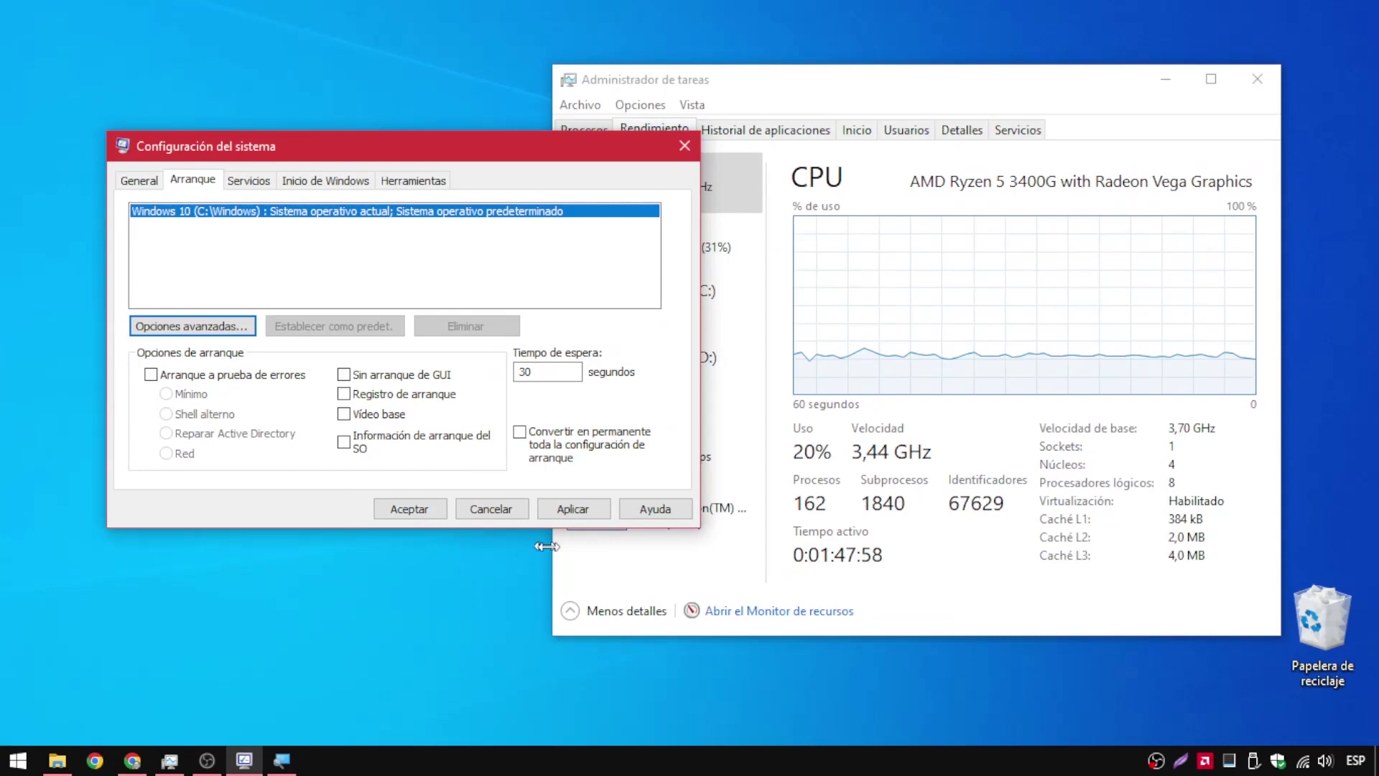
{"action": "left_click", "coordinate": [584, 512]}
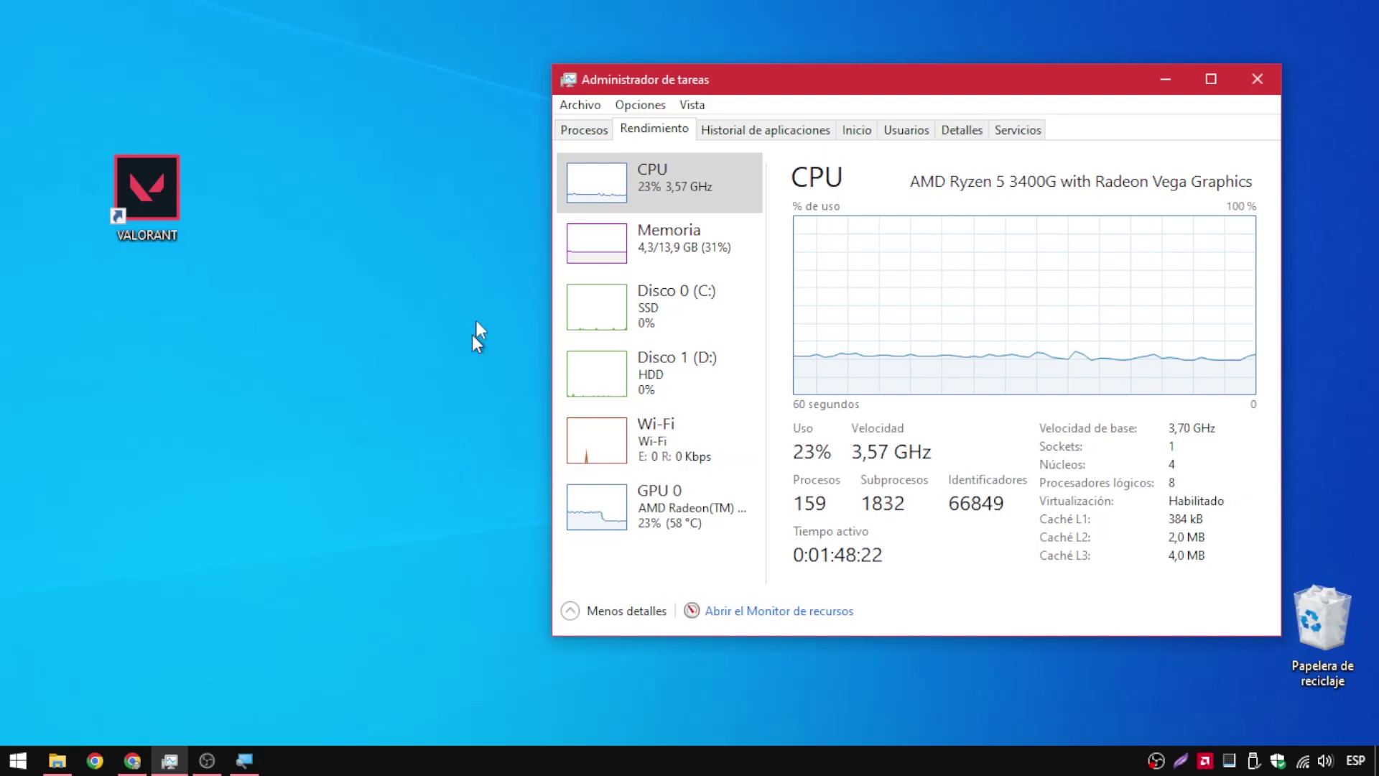
{"action": "left_click_drag", "start_coordinate": [772, 92], "coordinate": [557, 95]}
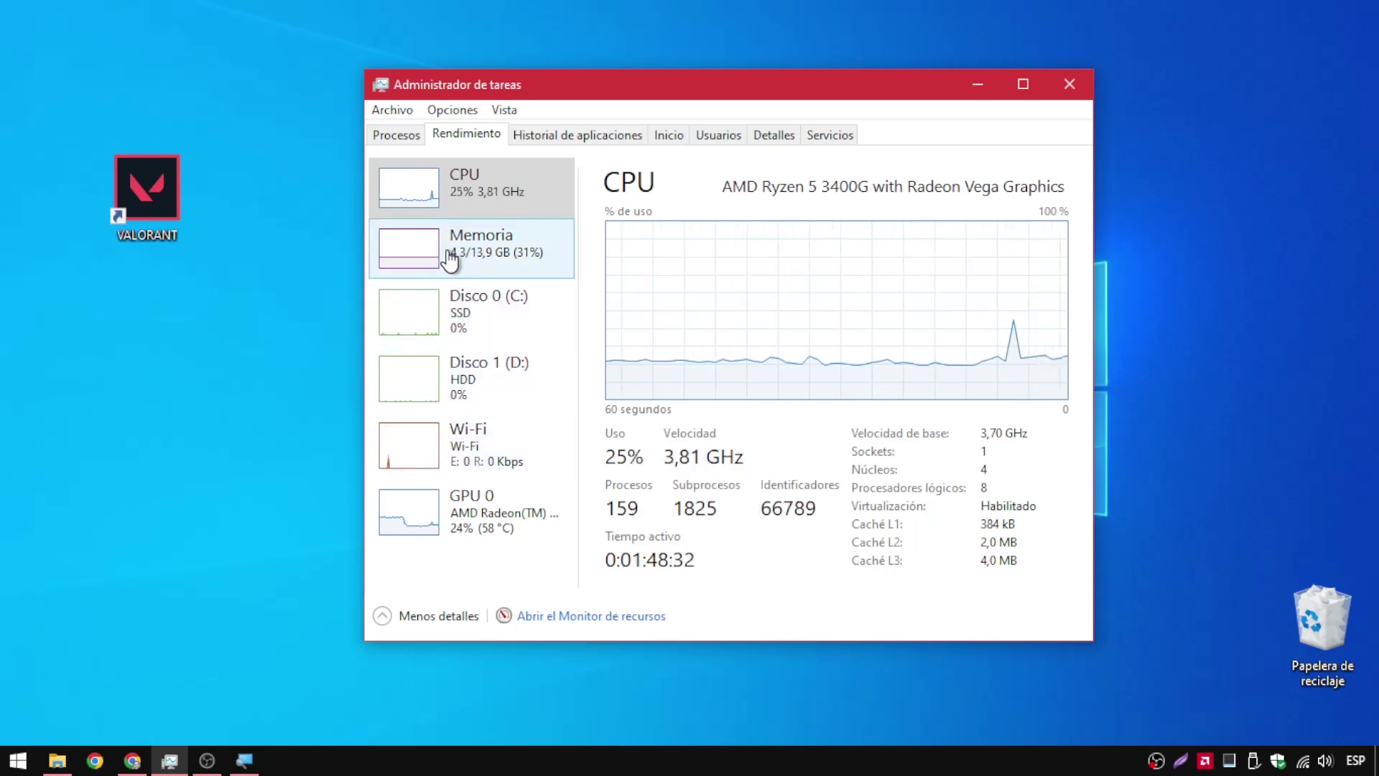
- Check the memory performance details and display the startup programs list in a widened Task Manager window
{"action": "left_click", "coordinate": [401, 252]}
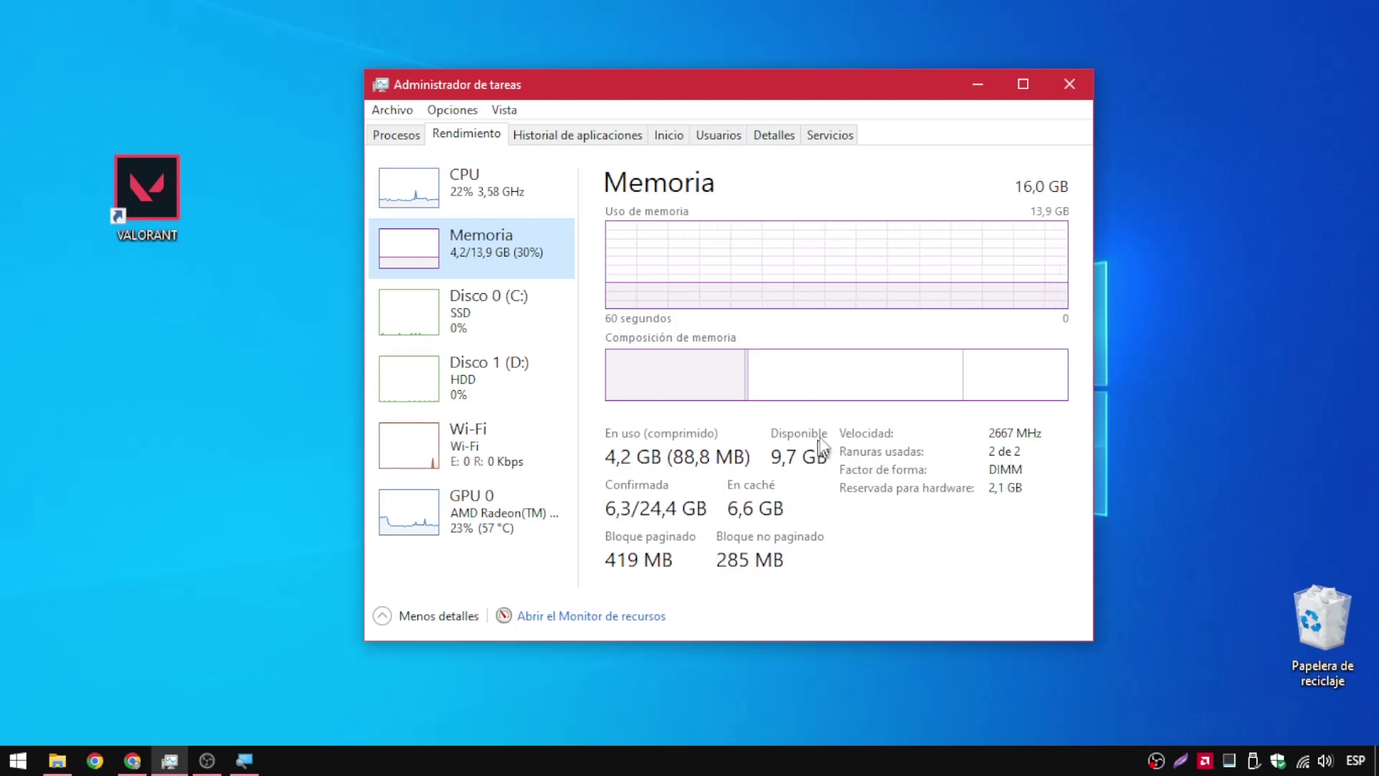
{"action": "left_click", "coordinate": [669, 135]}
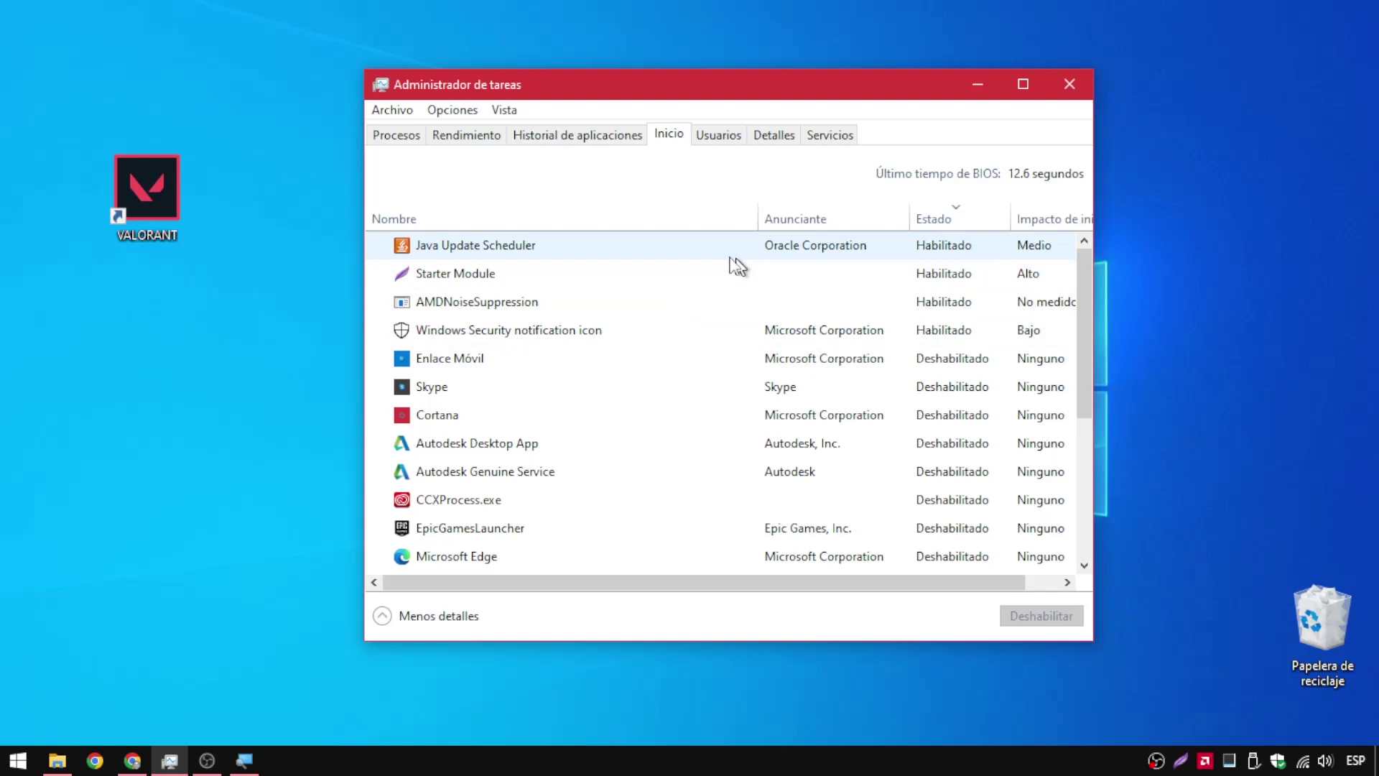
{"action": "left_click_drag", "start_coordinate": [358, 635], "coordinate": [242, 634]}
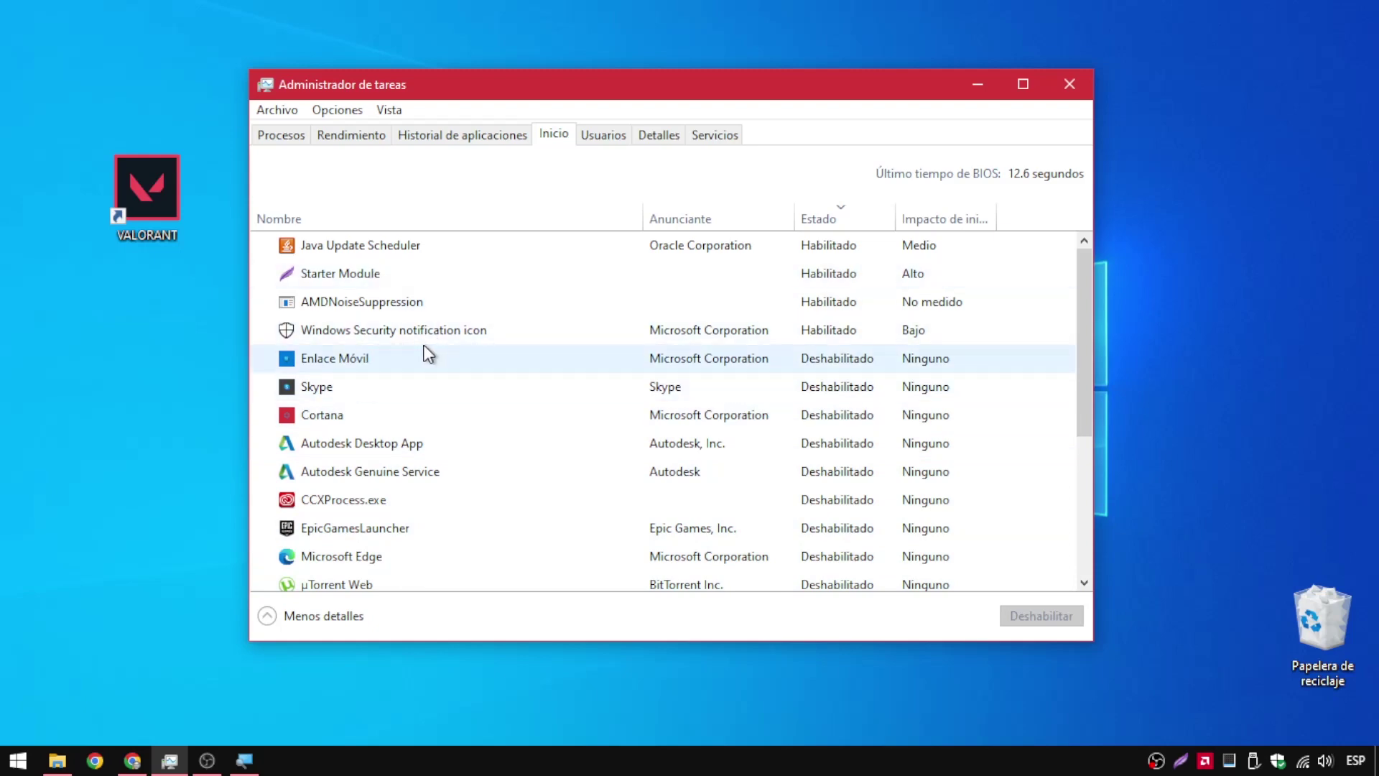
- Sort the startup programs by Estado with the enabled entries first
{"action": "left_click", "coordinate": [817, 218]}
{"action": "left_click", "coordinate": [819, 219]}
{"action": "left_click", "coordinate": [829, 227]}
{"action": "left_click", "coordinate": [830, 227]}
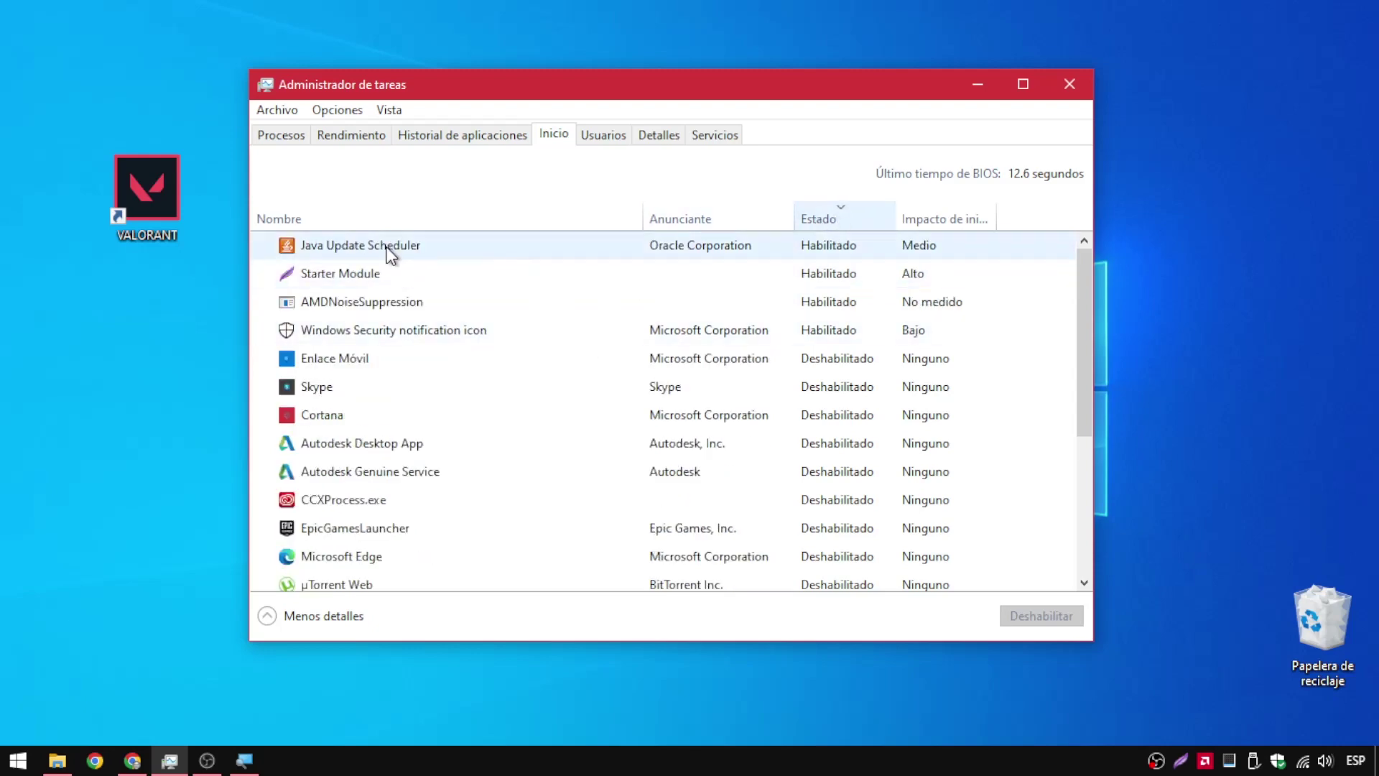
- Examine the enabled and disabled startup programs through the whole list, including the Vanguard tray notification entry
{"action": "scroll", "coordinate": [381, 481], "scroll_direction": "down", "scroll_amount": 2}
{"action": "scroll", "coordinate": [378, 475], "scroll_direction": "up", "scroll_amount": 2}
{"action": "scroll", "coordinate": [378, 473], "scroll_direction": "down", "scroll_amount": 3}
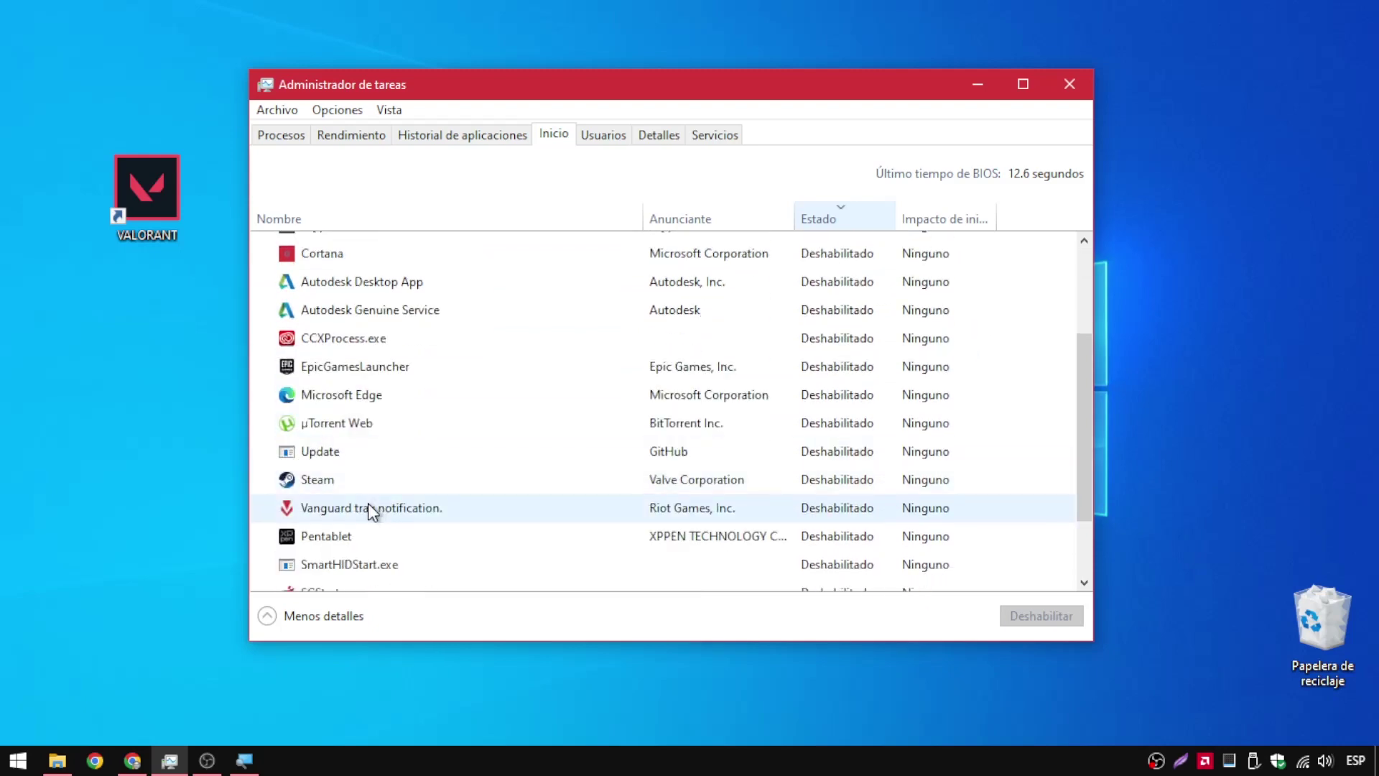
{"action": "left_click", "coordinate": [395, 512]}
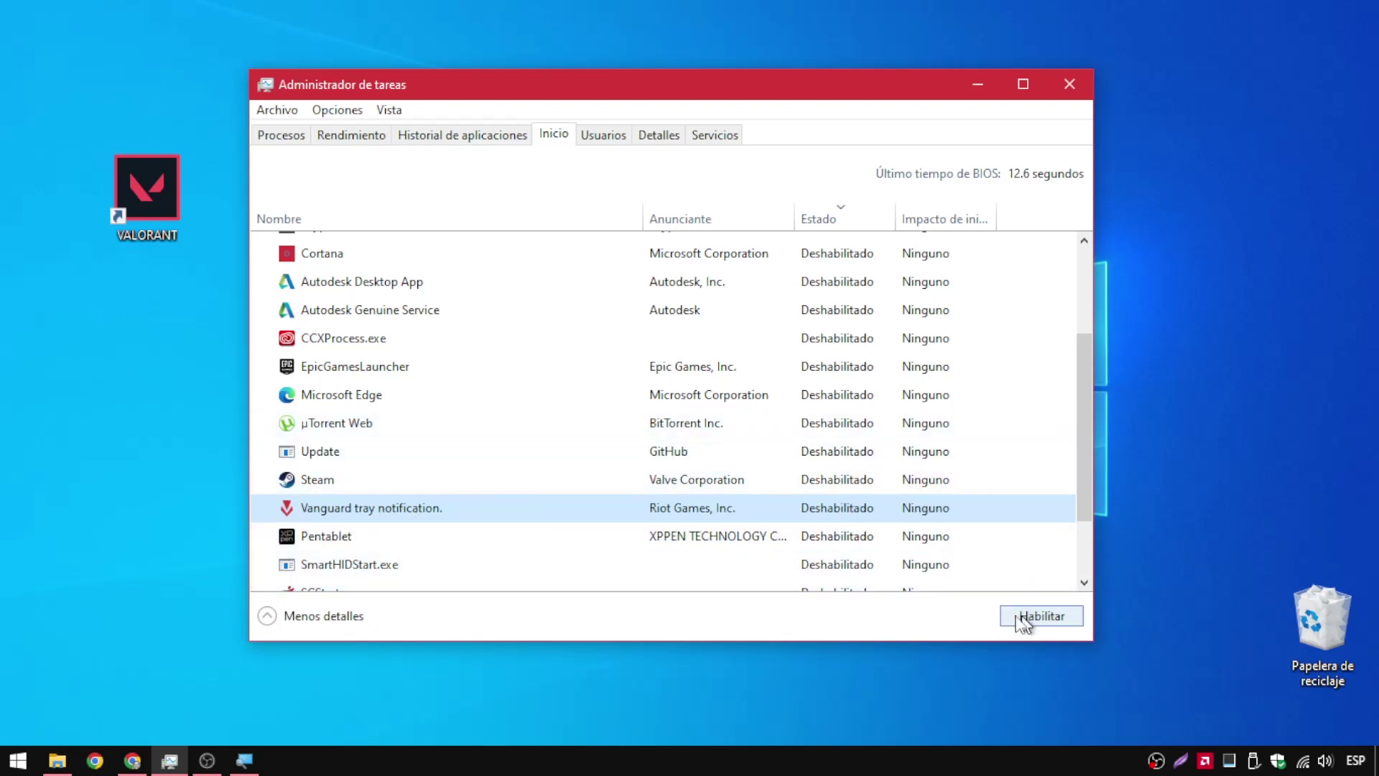
{"action": "left_click_drag", "start_coordinate": [1083, 462], "coordinate": [1101, 298]}
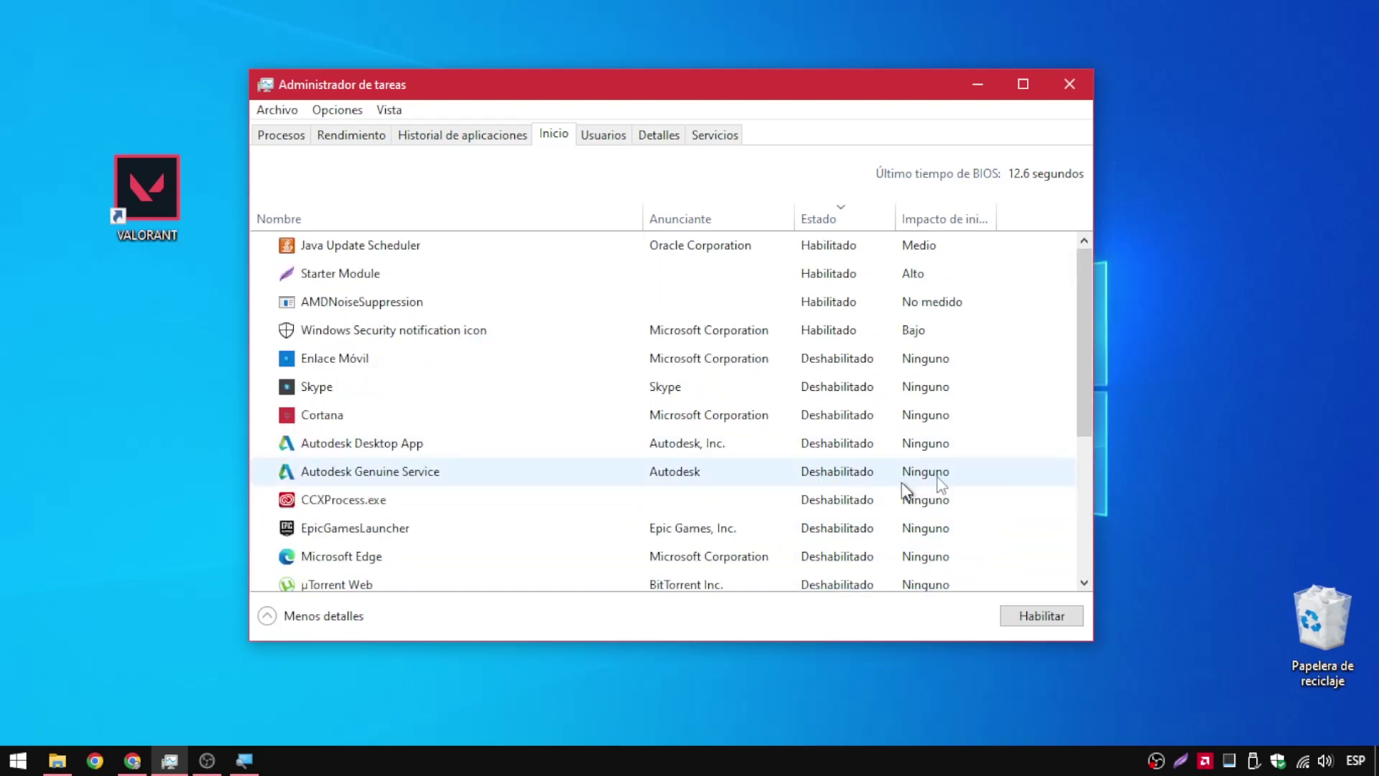
{"action": "left_click_drag", "start_coordinate": [1088, 371], "coordinate": [1084, 522]}
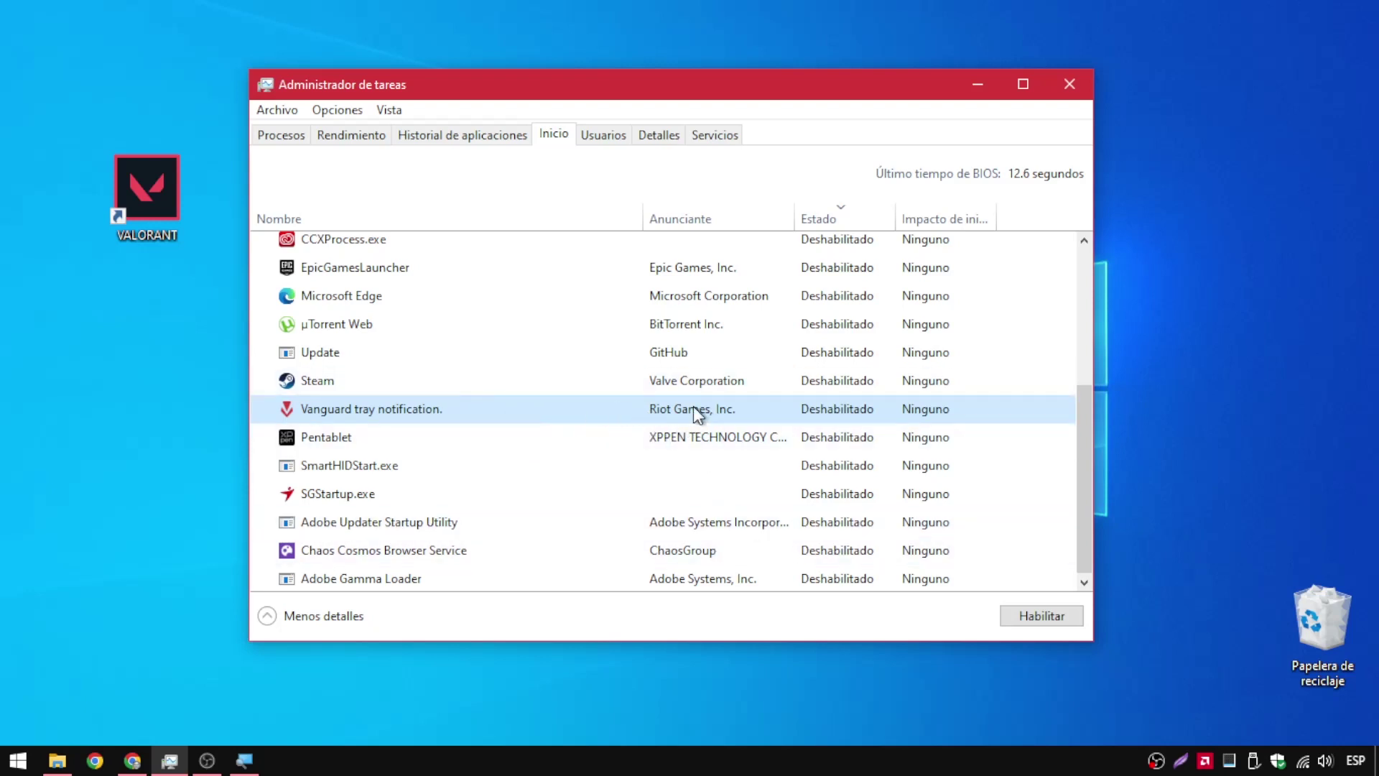
{"action": "left_click_drag", "start_coordinate": [1084, 535], "coordinate": [1080, 379]}
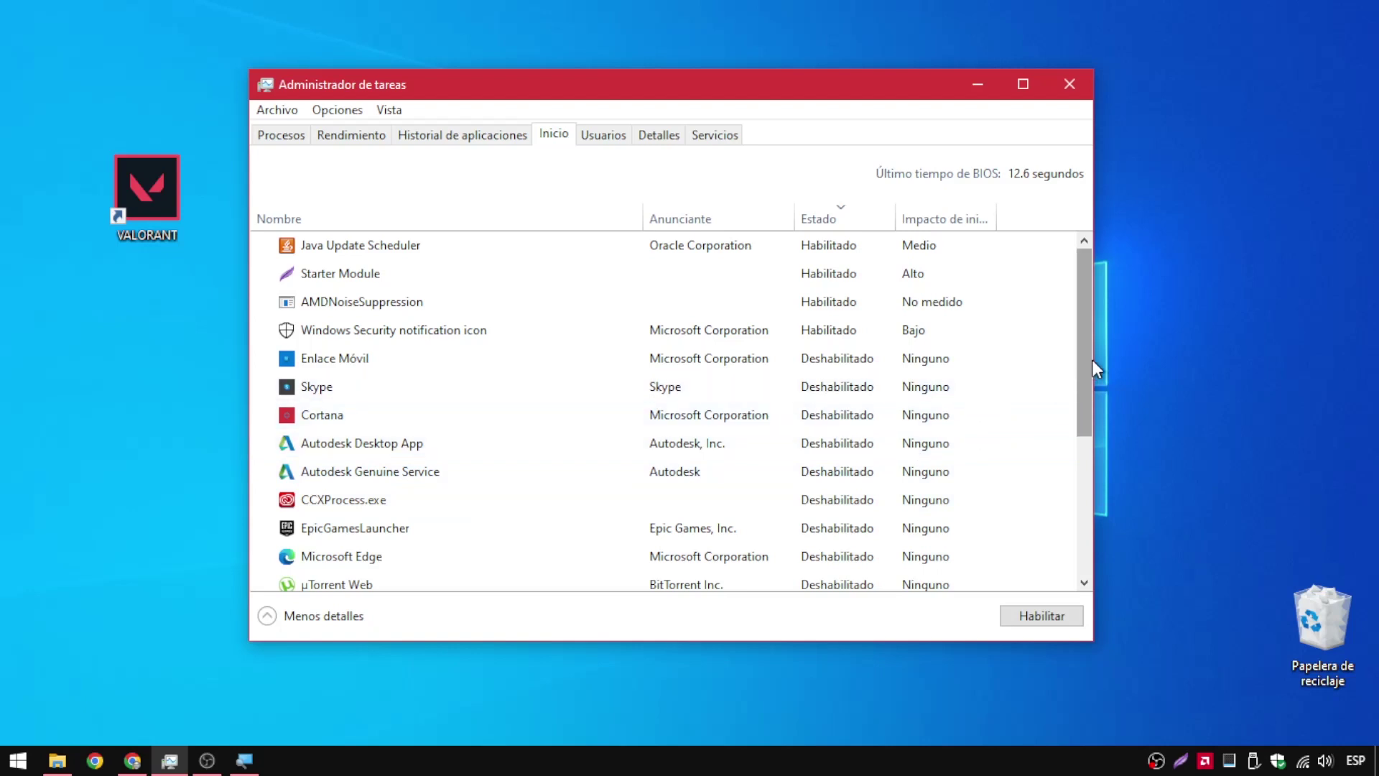
- Enable EpicGamesLauncher as a startup program and disable it again
{"action": "left_click", "coordinate": [323, 534]}
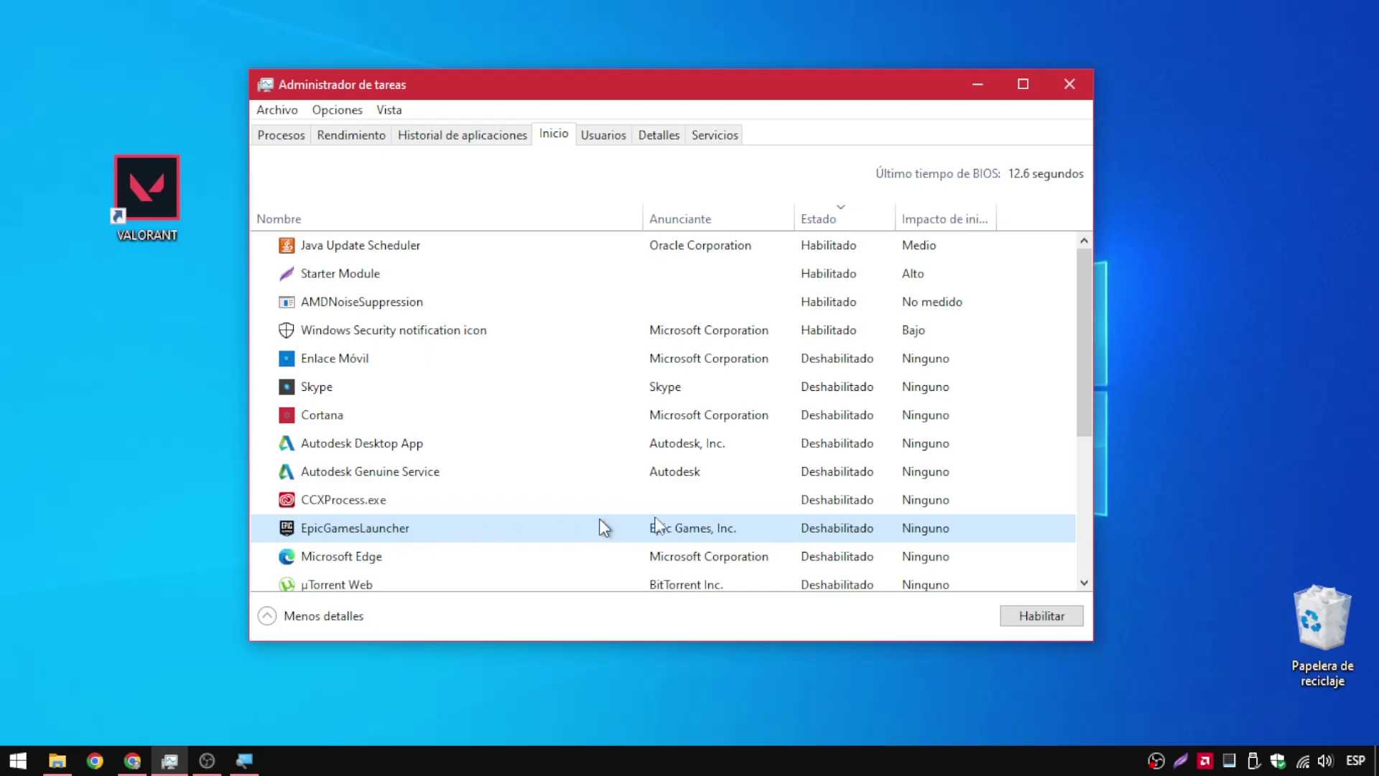
{"action": "left_click", "coordinate": [1019, 615]}
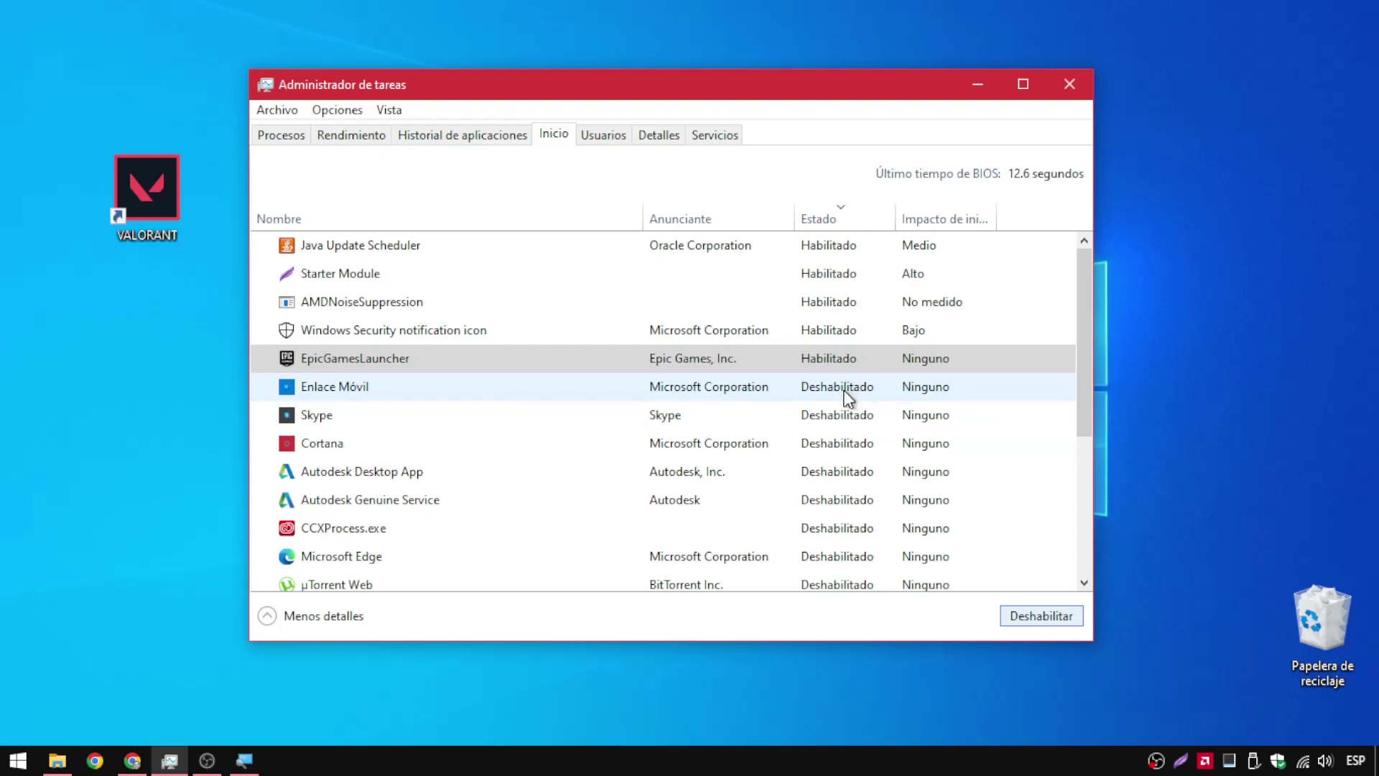
{"action": "left_click", "coordinate": [1040, 616]}
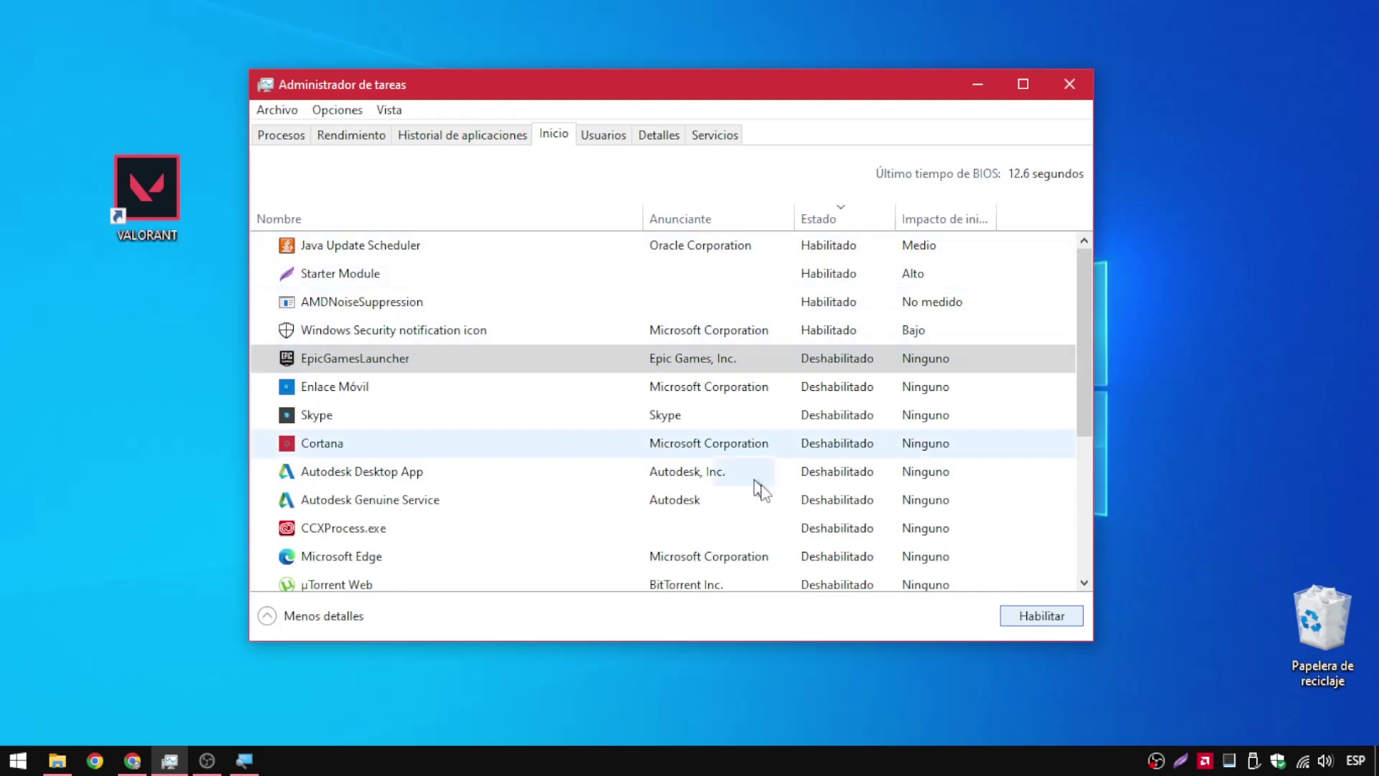
{"action": "left_click", "coordinate": [460, 365]}
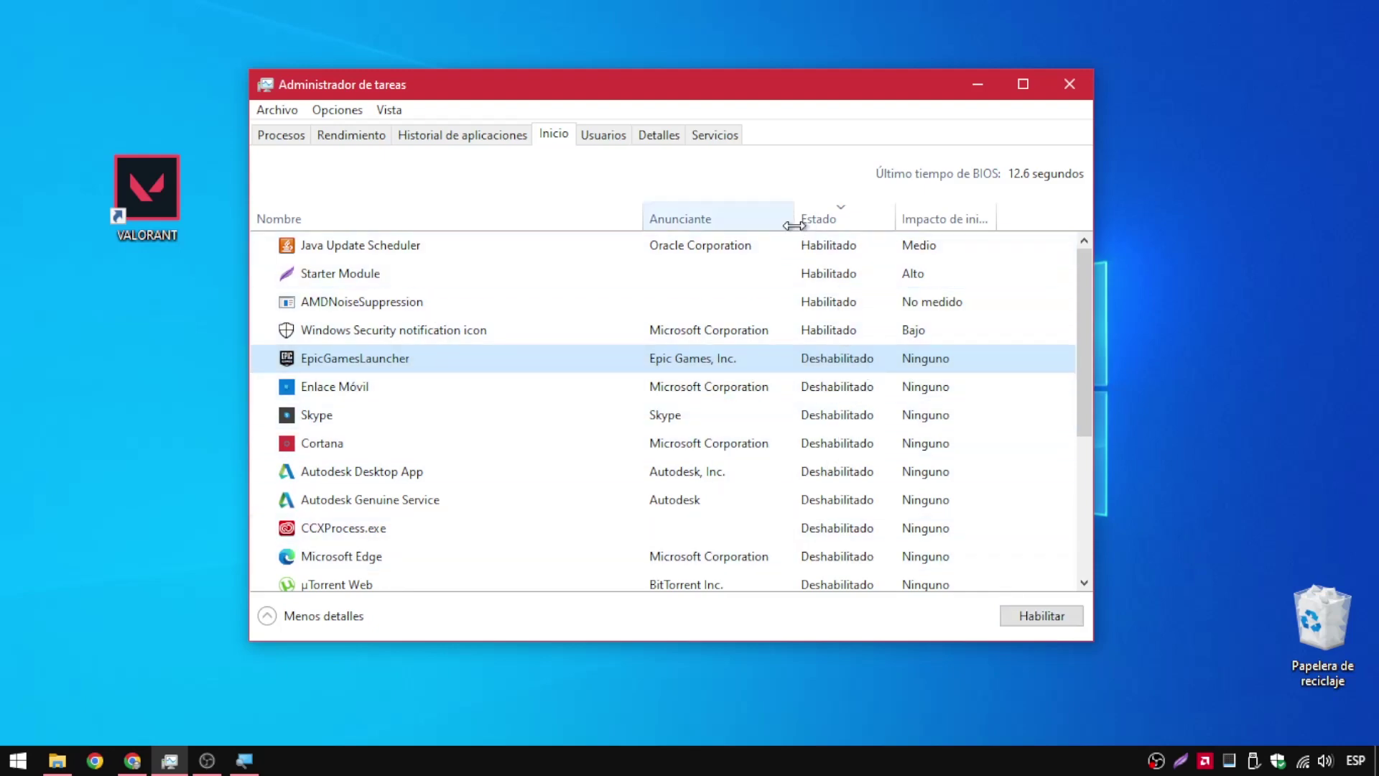
- Reposition the Task Manager window on the desktop and close it
{"action": "left_click_drag", "start_coordinate": [1083, 398], "coordinate": [1062, 300]}
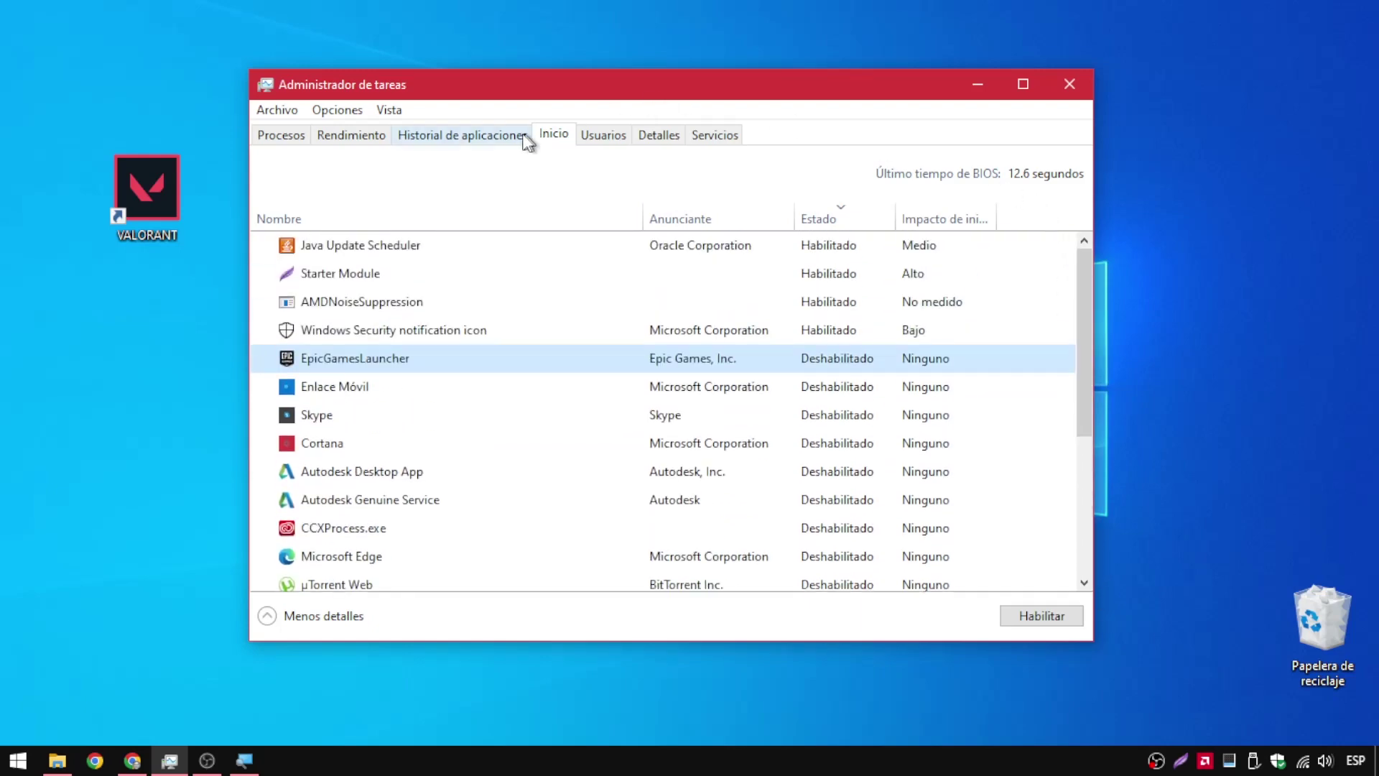
{"action": "left_click_drag", "start_coordinate": [476, 90], "coordinate": [557, 55]}
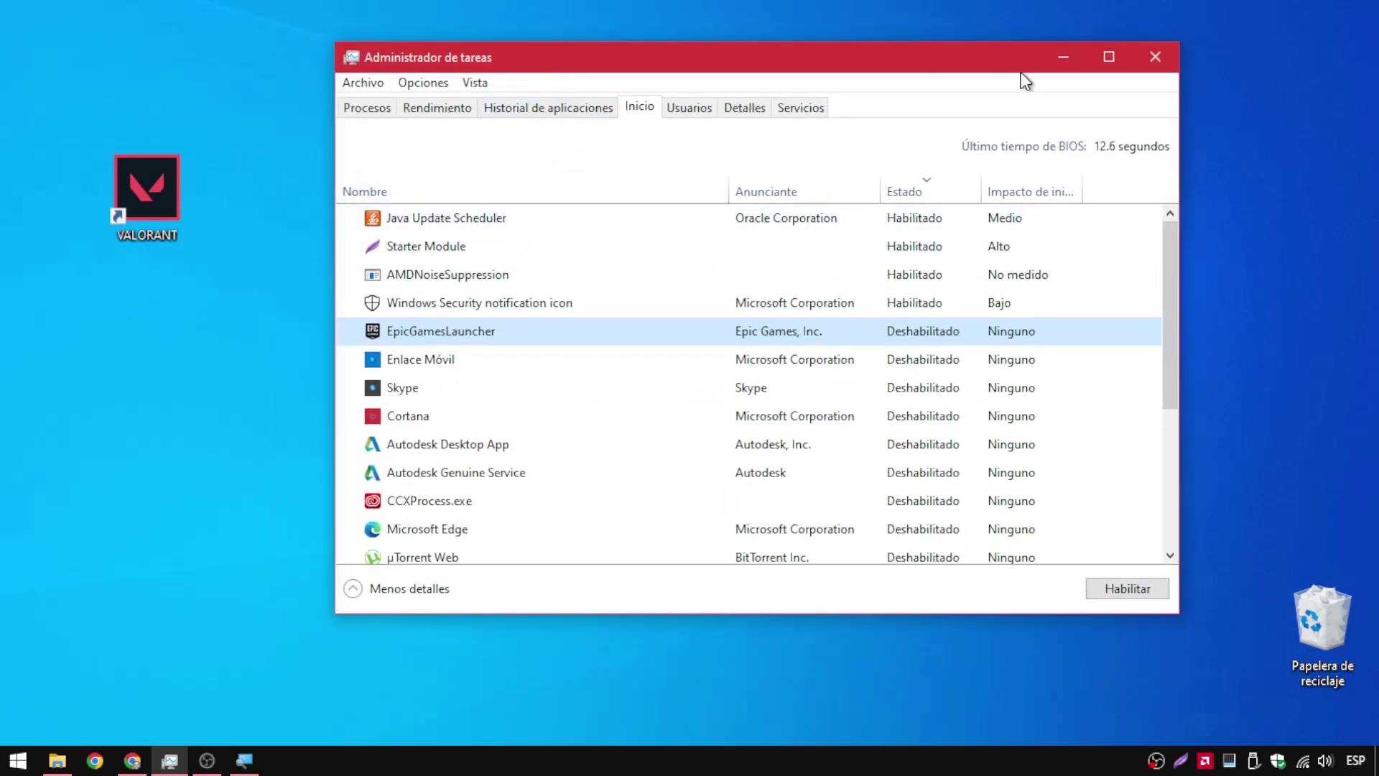
{"action": "left_click_drag", "start_coordinate": [989, 61], "coordinate": [983, 80]}
{"action": "left_click_drag", "start_coordinate": [689, 88], "coordinate": [638, 86]}
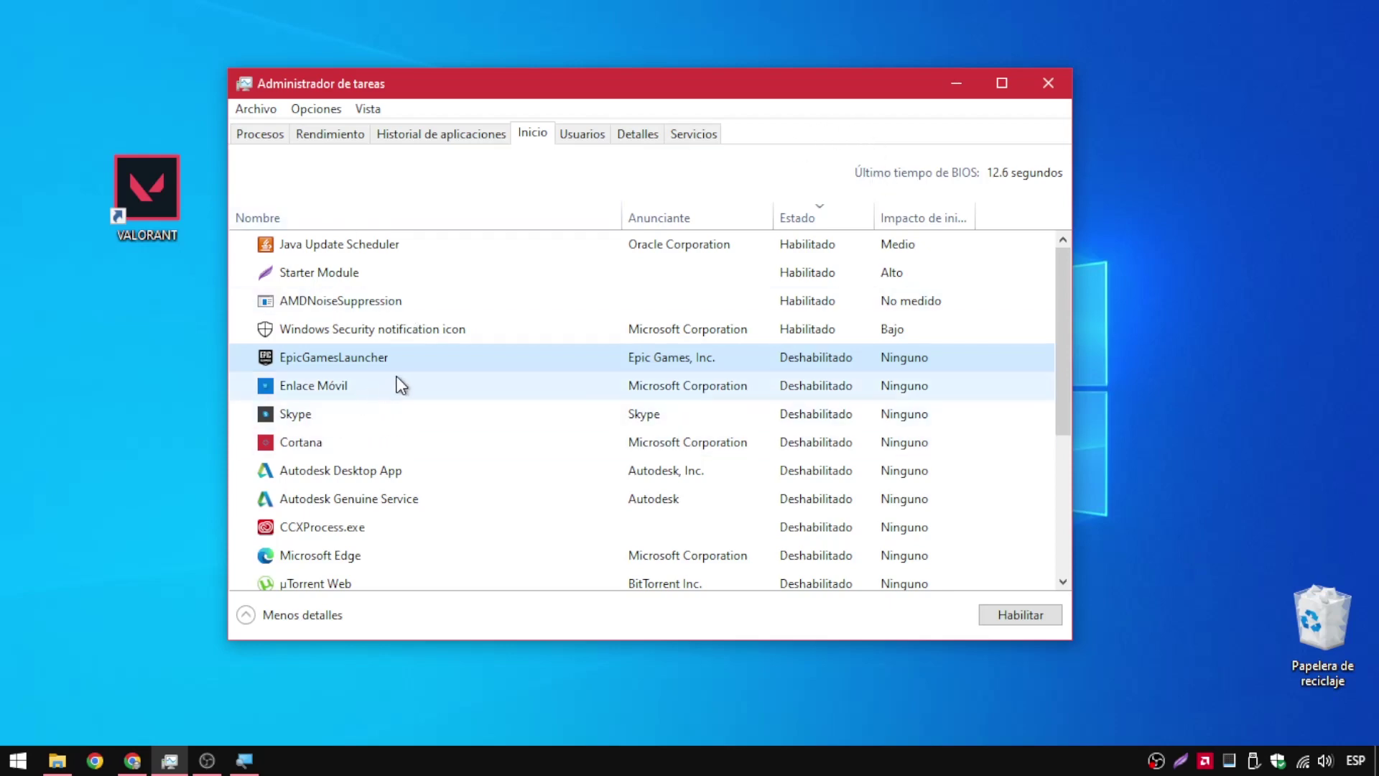
{"action": "key", "text": "alt+F4"}
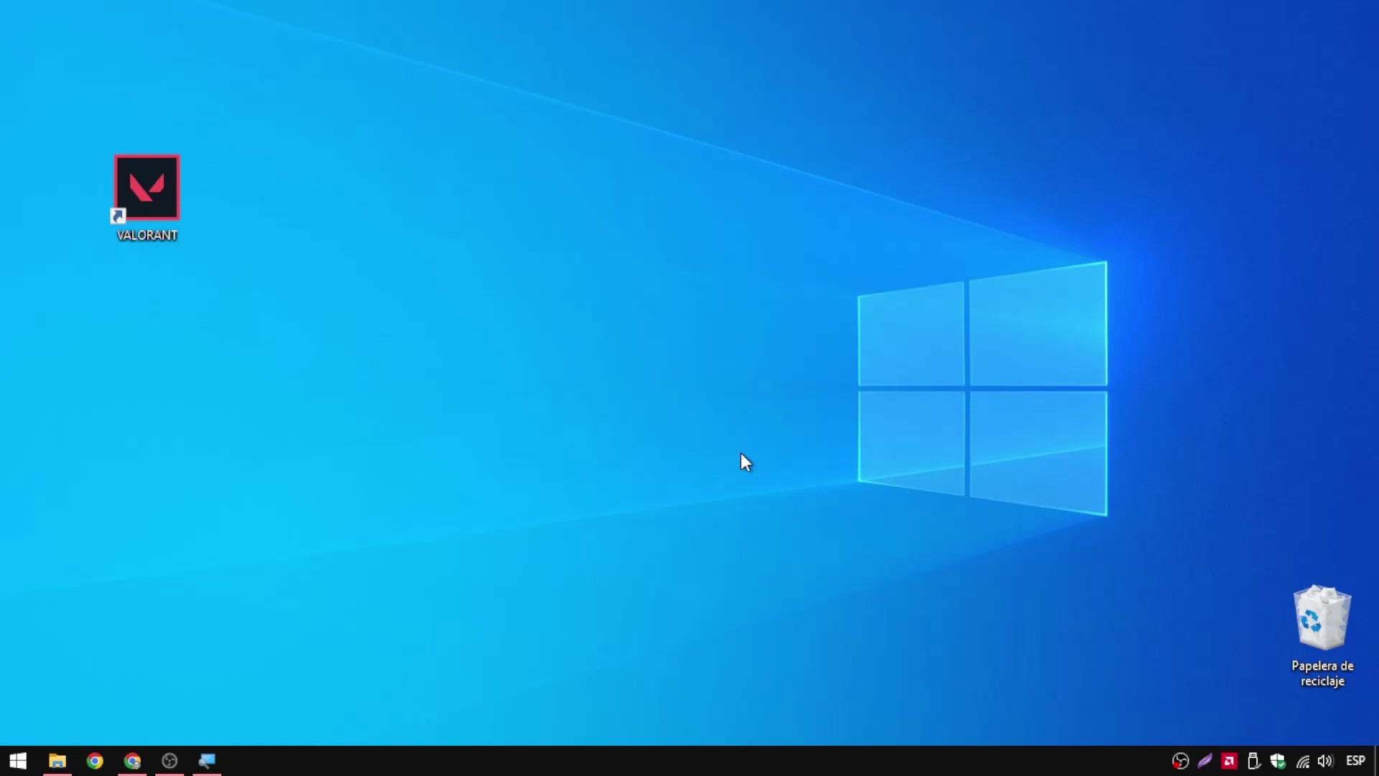
- Open the compatibility settings in the properties of the VALORANT desktop shortcut
{"action": "left_click", "coordinate": [136, 202]}
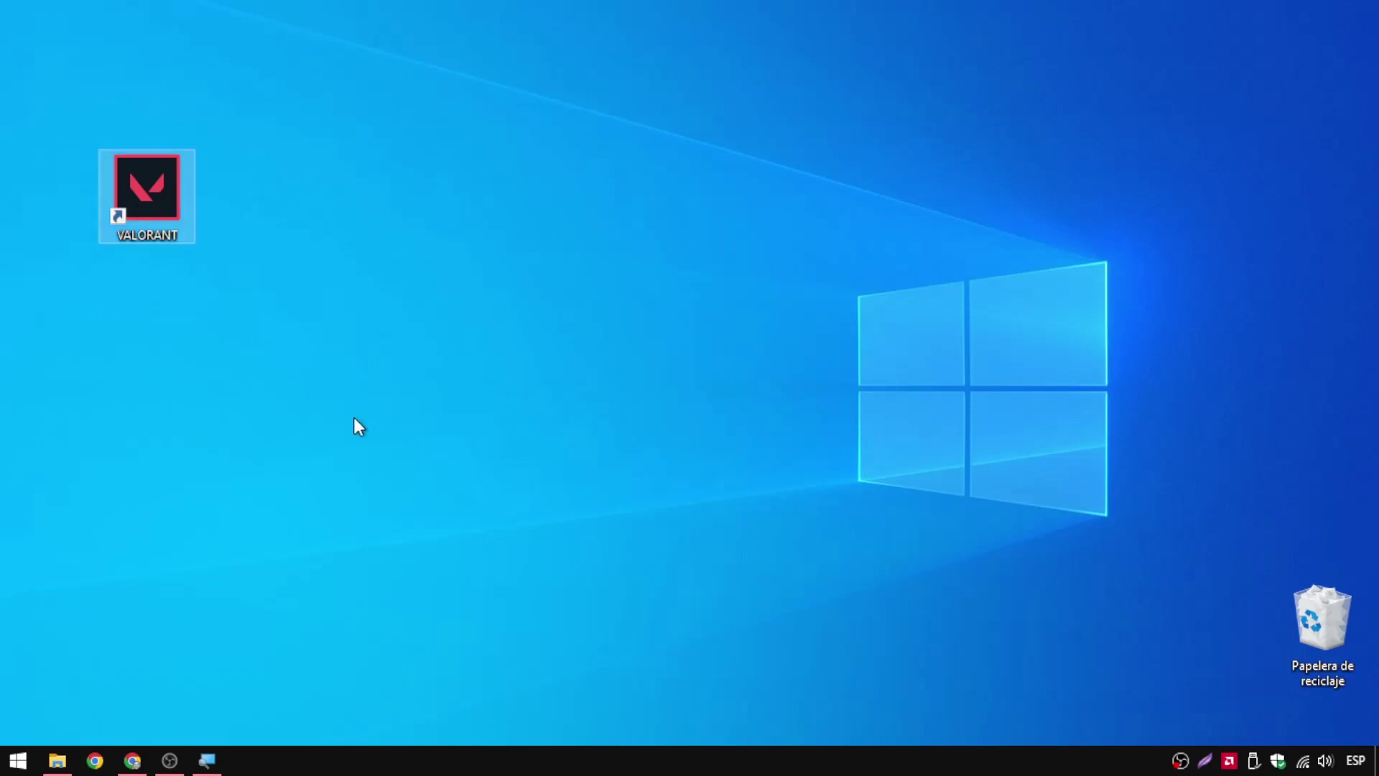
{"action": "right_click", "coordinate": [147, 168]}
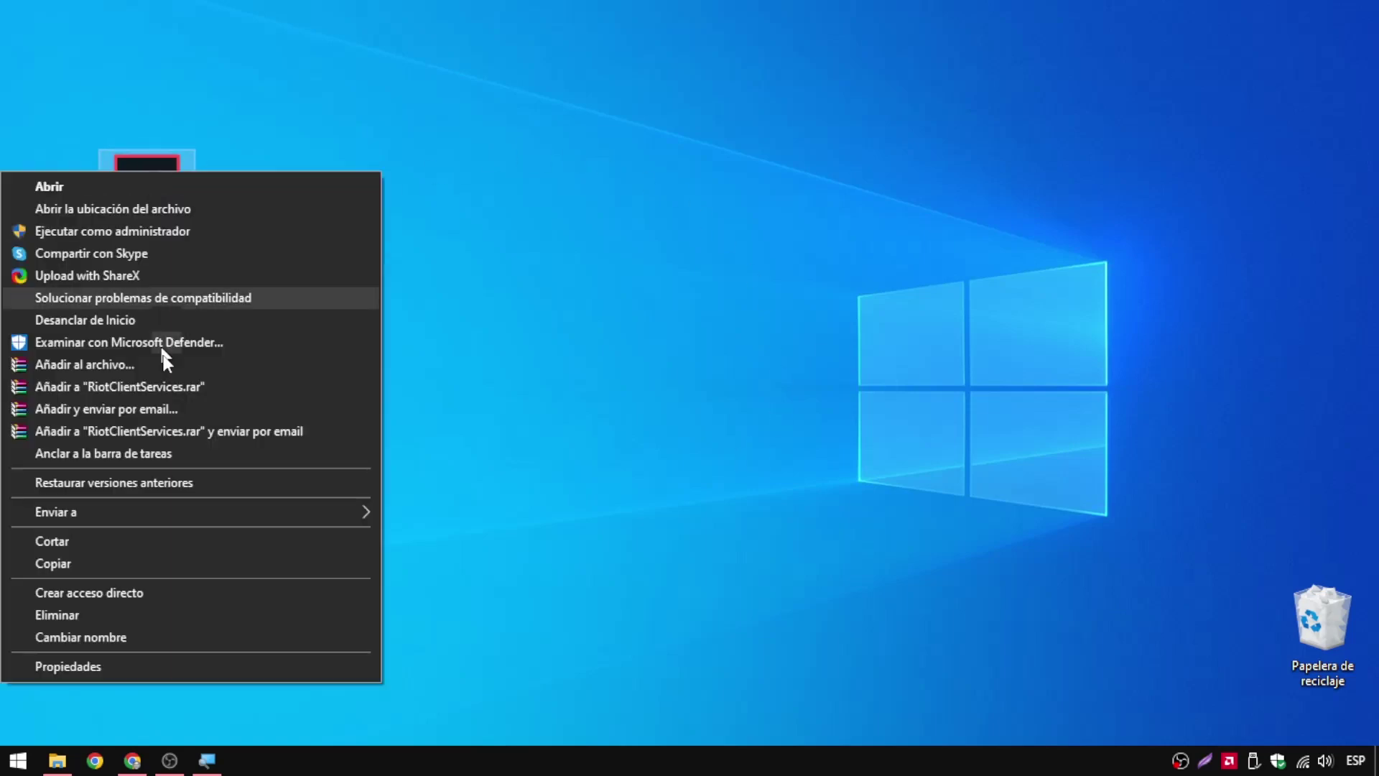
{"action": "left_click", "coordinate": [184, 665]}
{"action": "left_click_drag", "start_coordinate": [326, 201], "coordinate": [481, 97]}
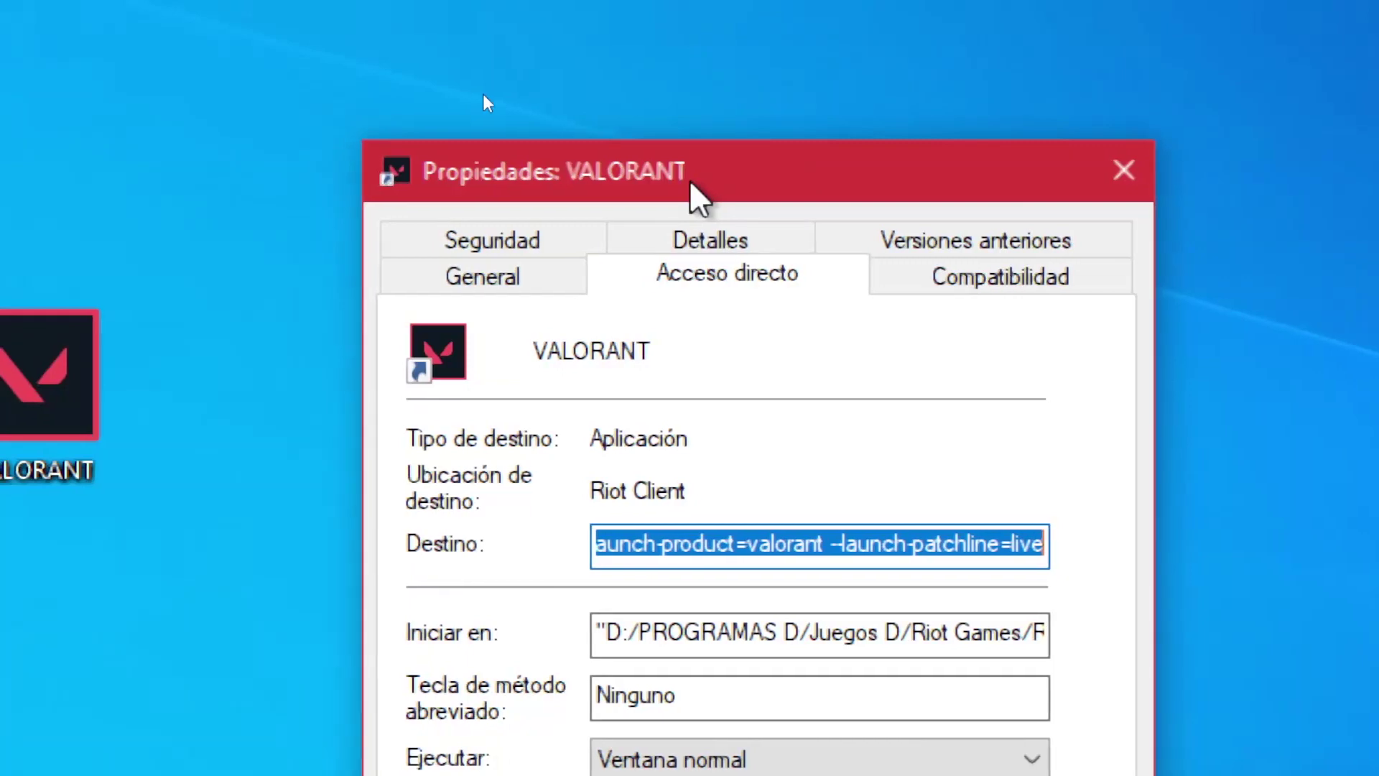
{"action": "left_click", "coordinate": [610, 142]}
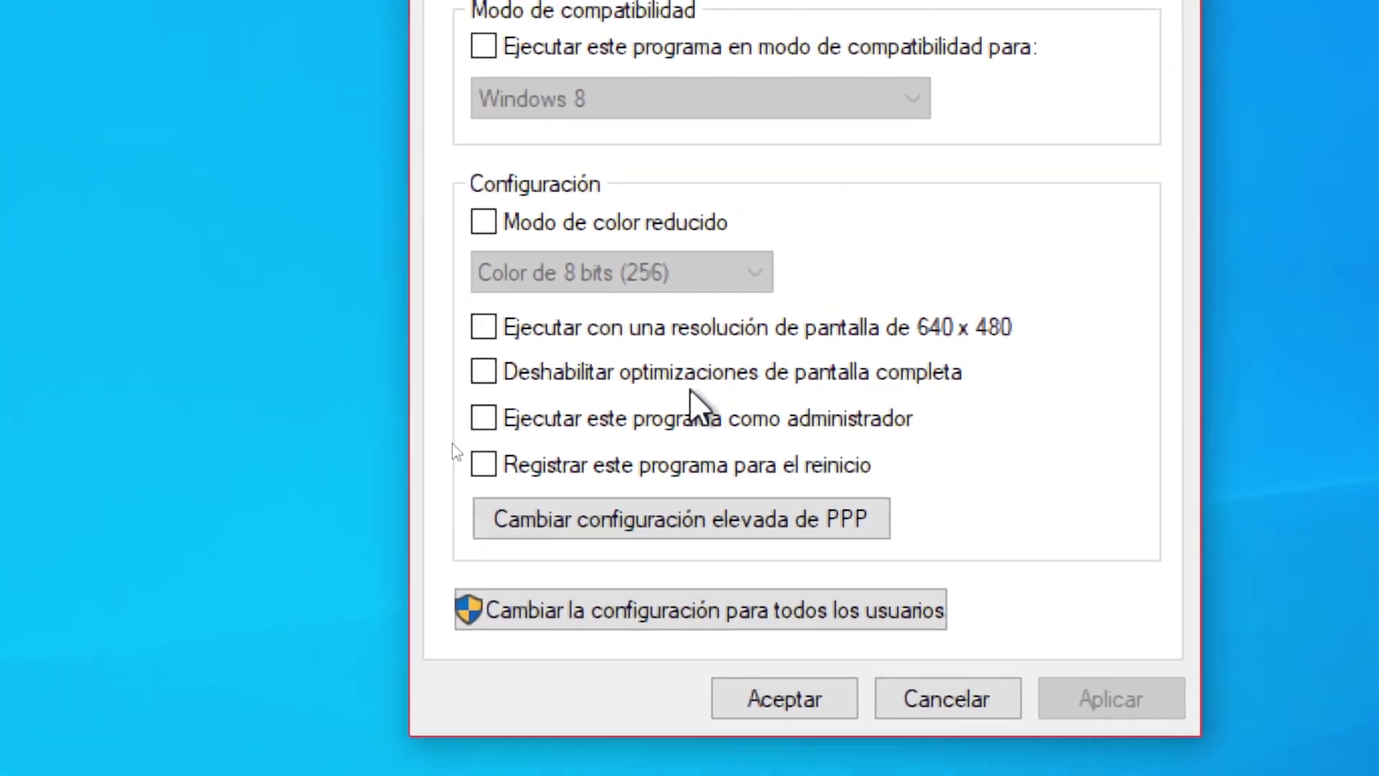
- Enable Deshabilitar optimizaciones de pantalla completa and Ejecutar este programa como administrador for the VALORANT shortcut, and accept the properties
{"action": "left_click", "coordinate": [635, 323]}
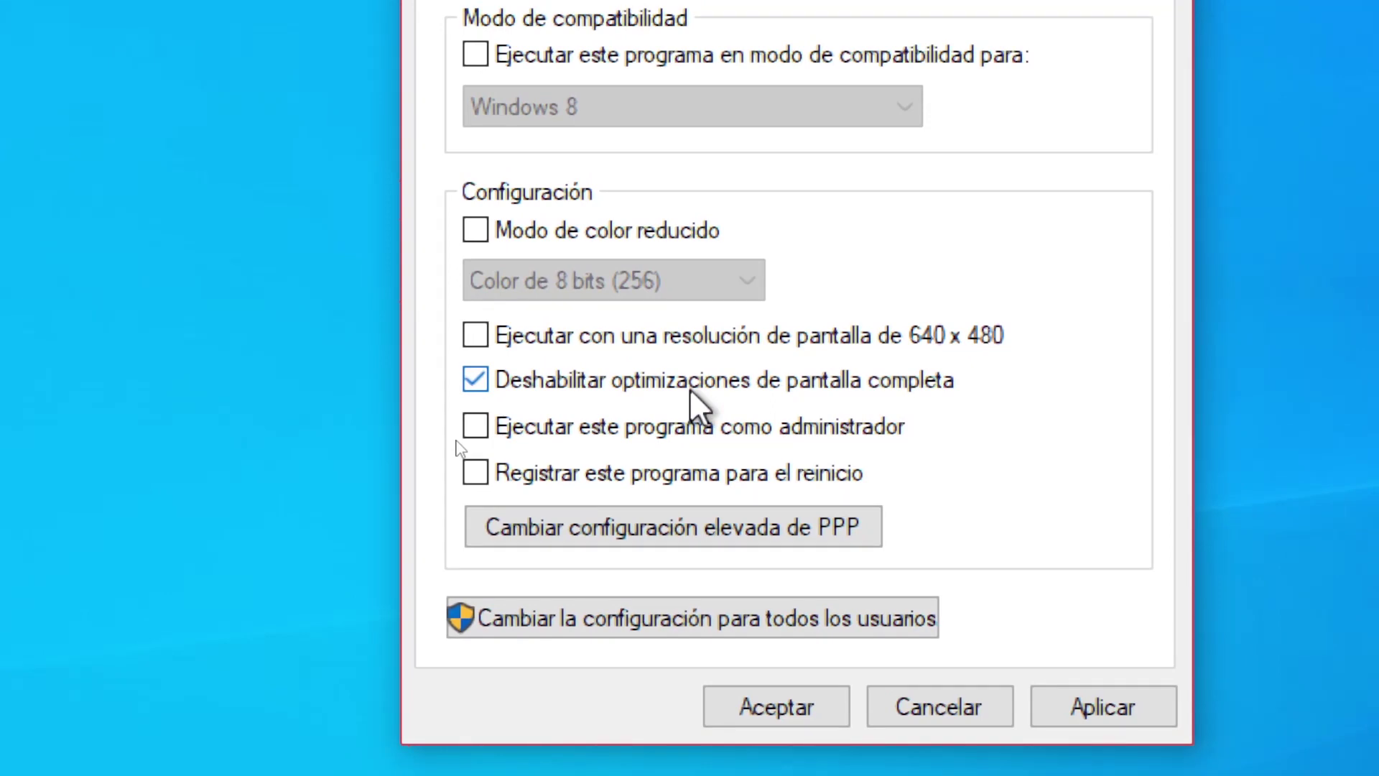
{"action": "left_click", "coordinate": [685, 423]}
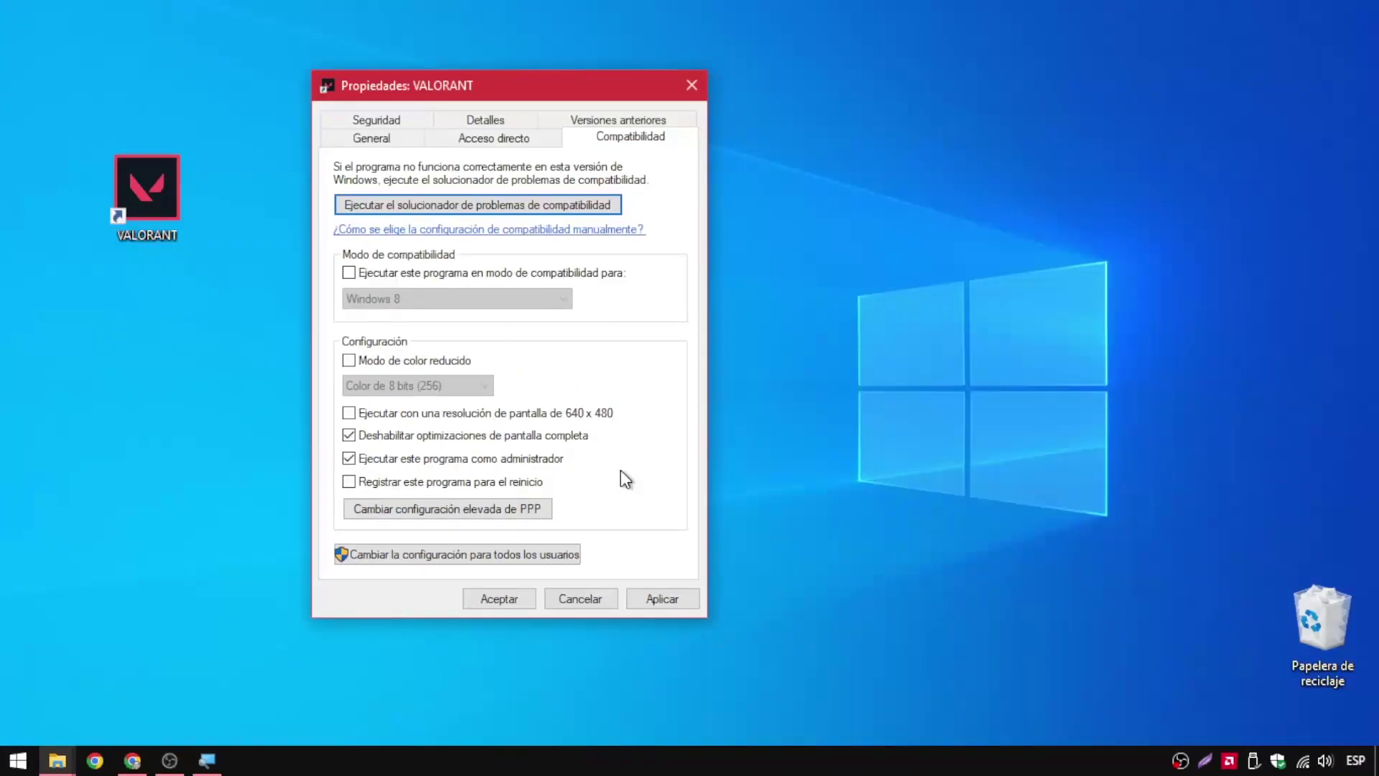
{"action": "key", "text": "Return"}
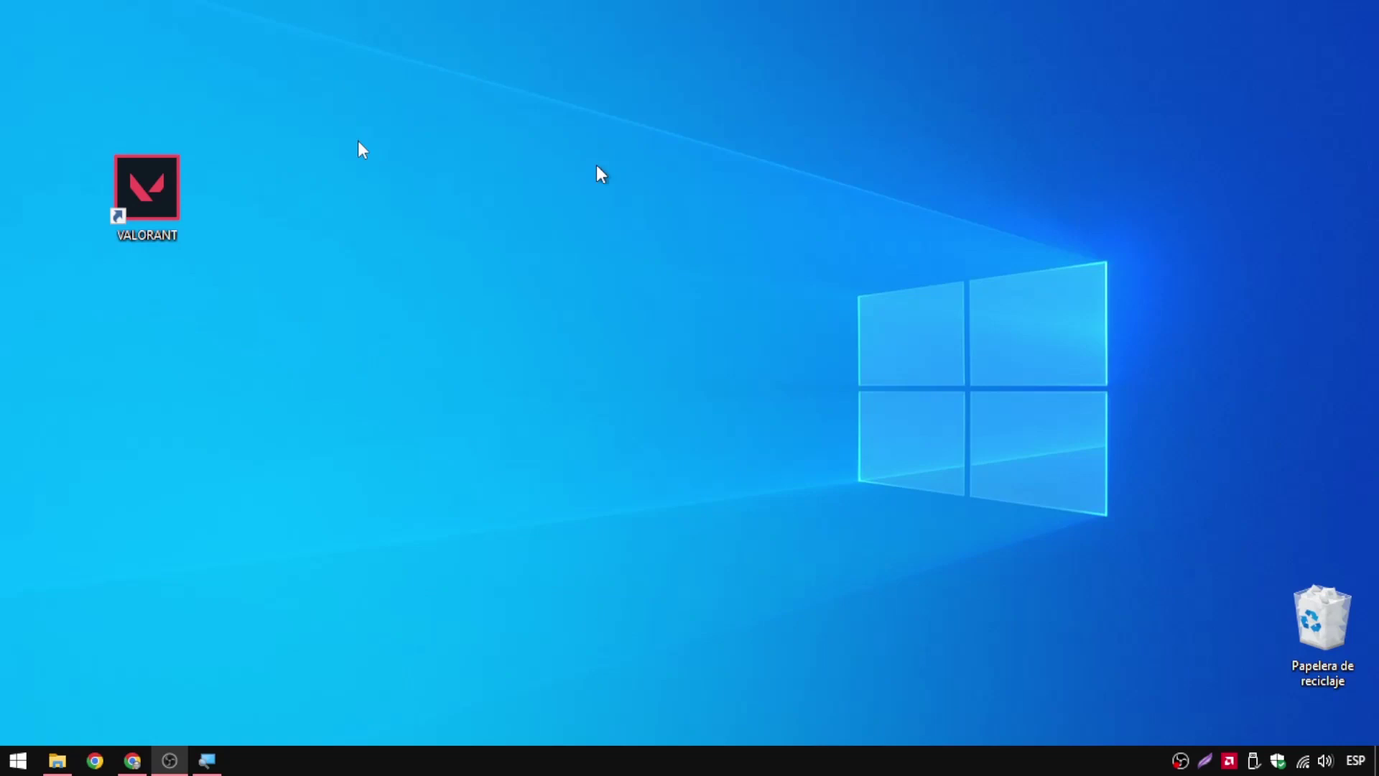
- Launch VALORANT from its desktop shortcut
{"action": "left_click", "coordinate": [451, 361]}
{"action": "double_click", "coordinate": [133, 222]}
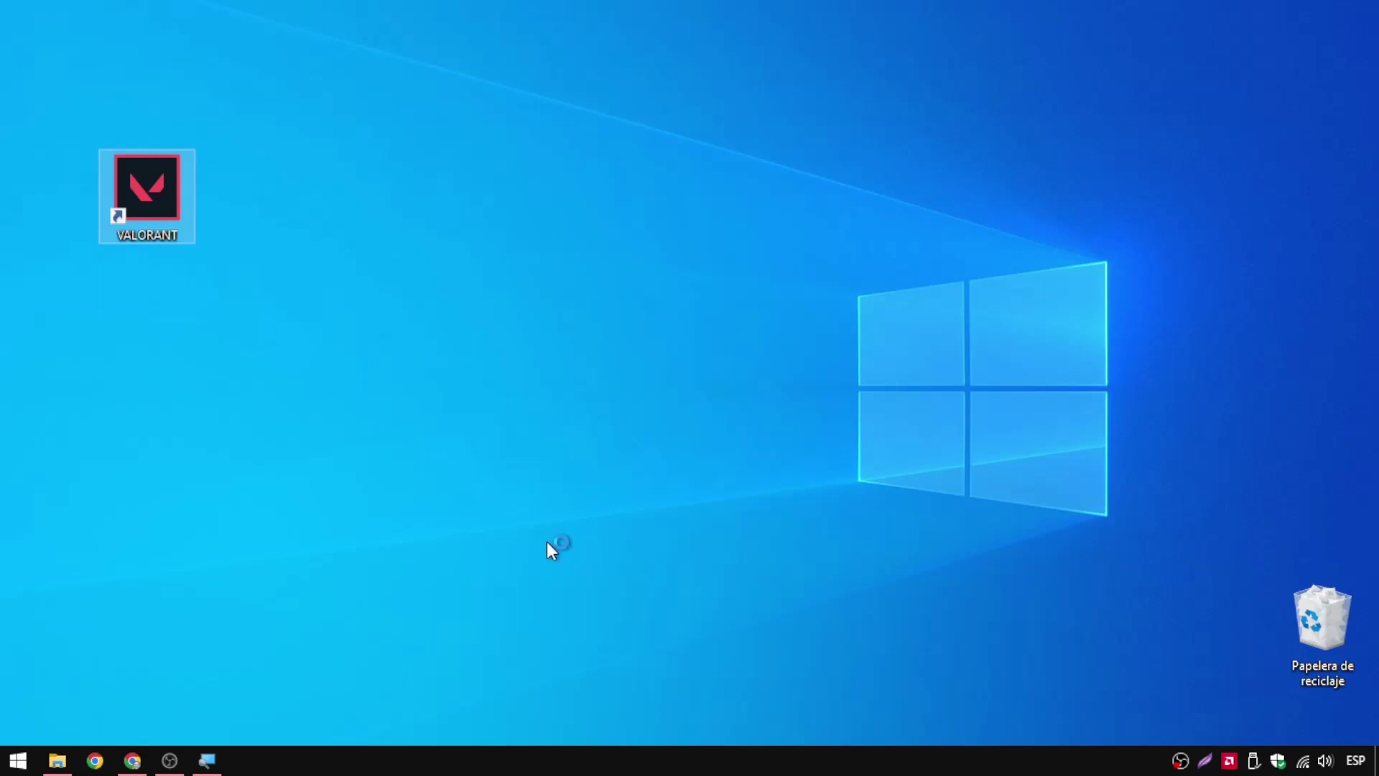